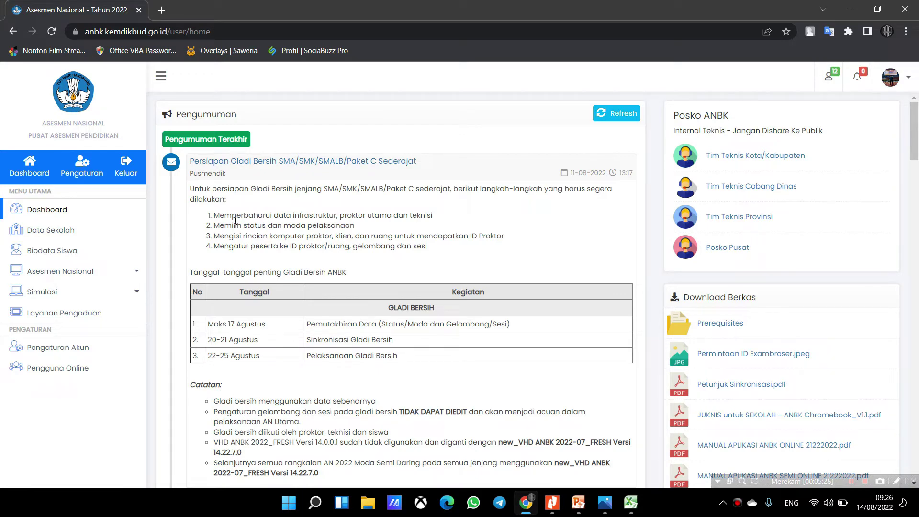
# - Open the student biodata list (Biodata Siswa) and pull its data from BIO-AN, confirming the request
pyautogui.click(71, 256)
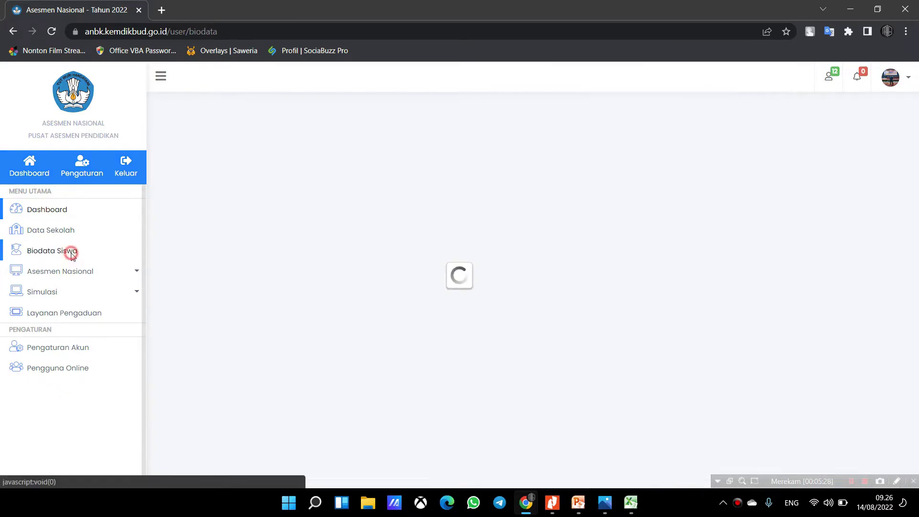
pyautogui.scroll(-3, 449, 293)
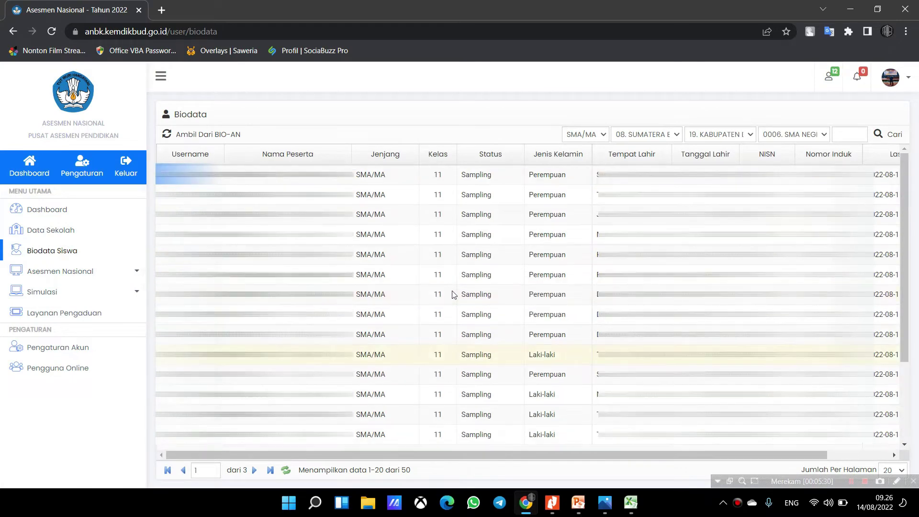
pyautogui.scroll(3, 454, 295)
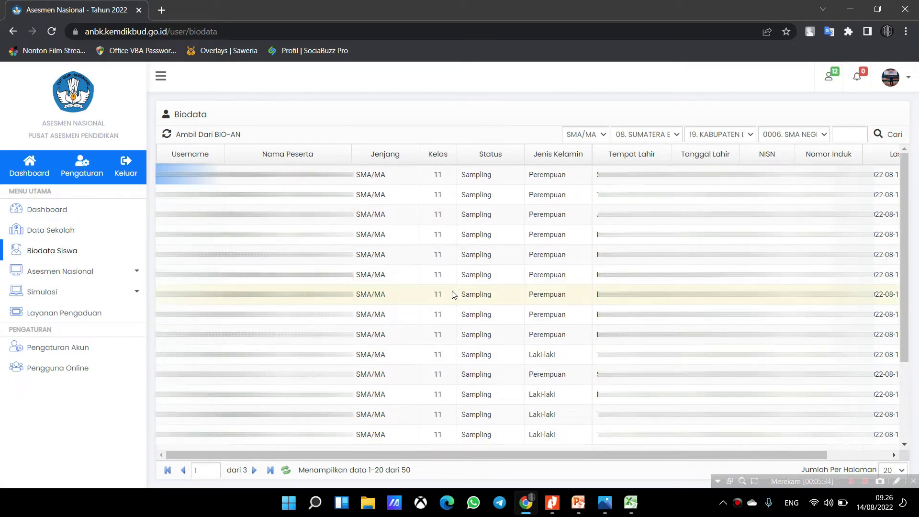
pyautogui.scroll(-3, 453, 294)
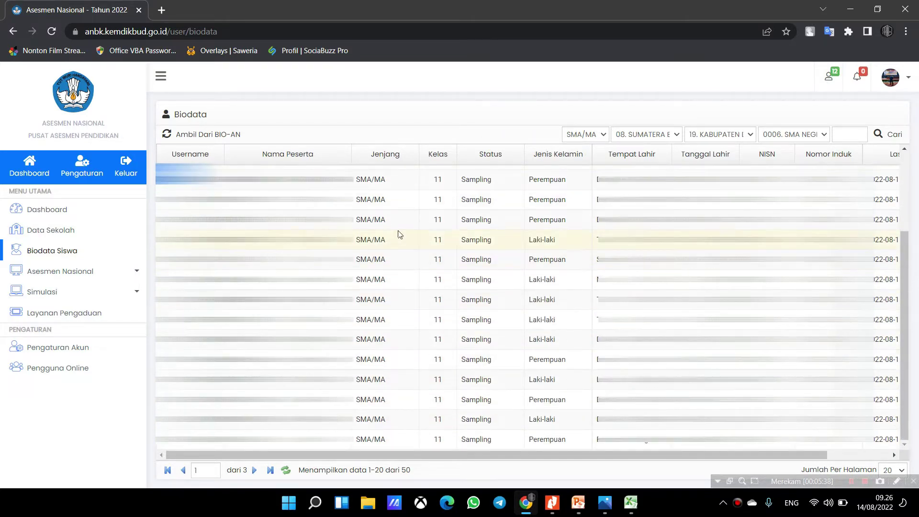
pyautogui.scroll(3, 399, 234)
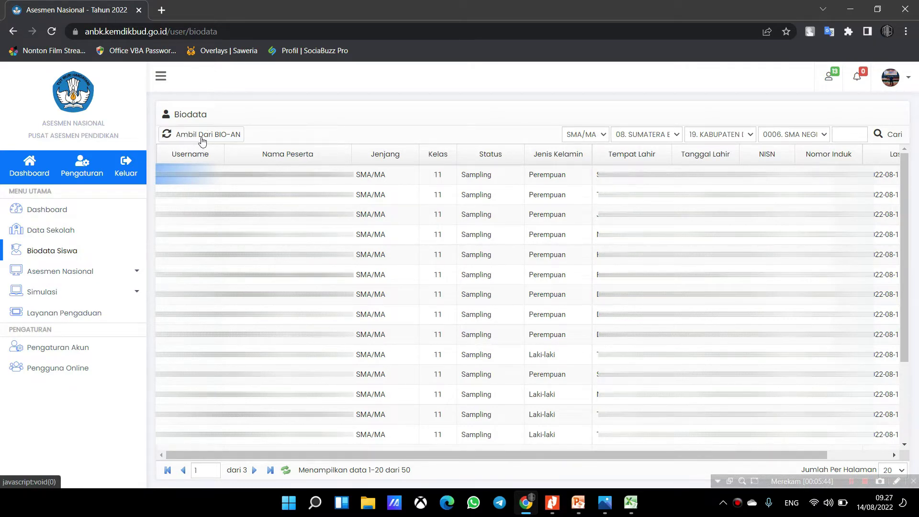
pyautogui.click(202, 139)
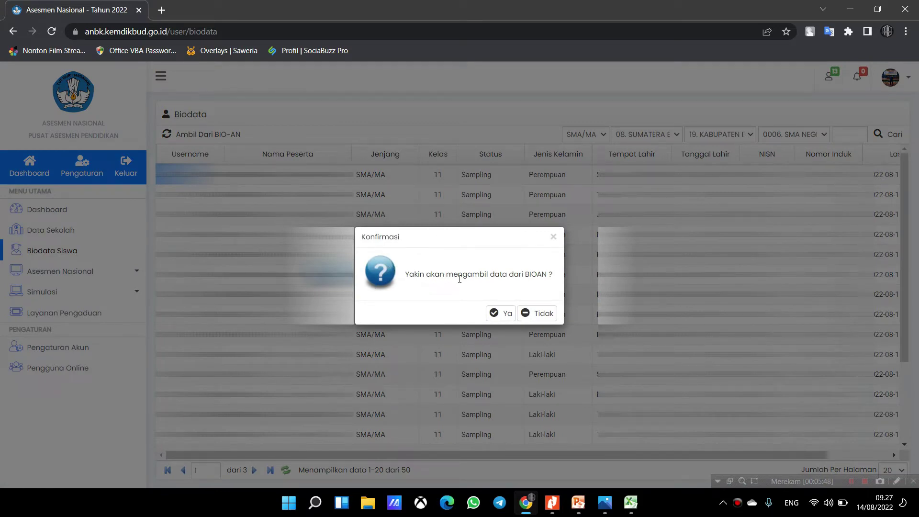
pyautogui.click(508, 316)
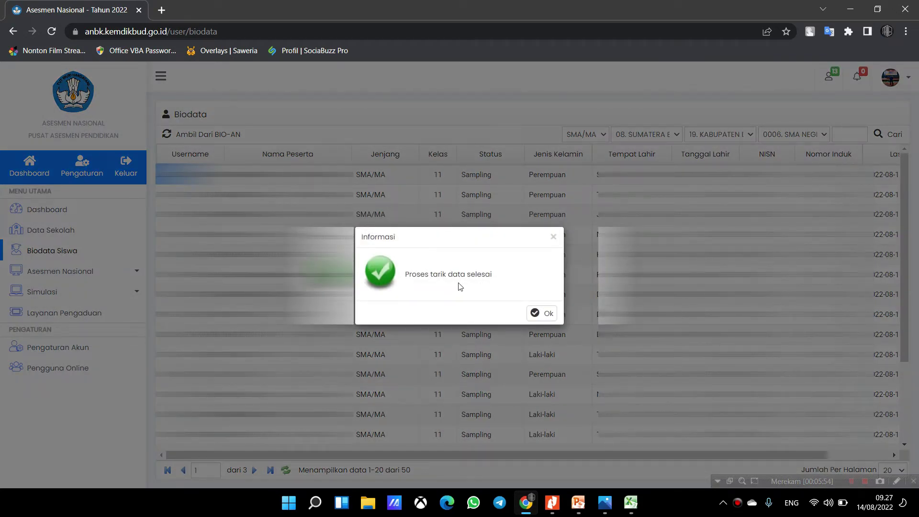
pyautogui.click(546, 314)
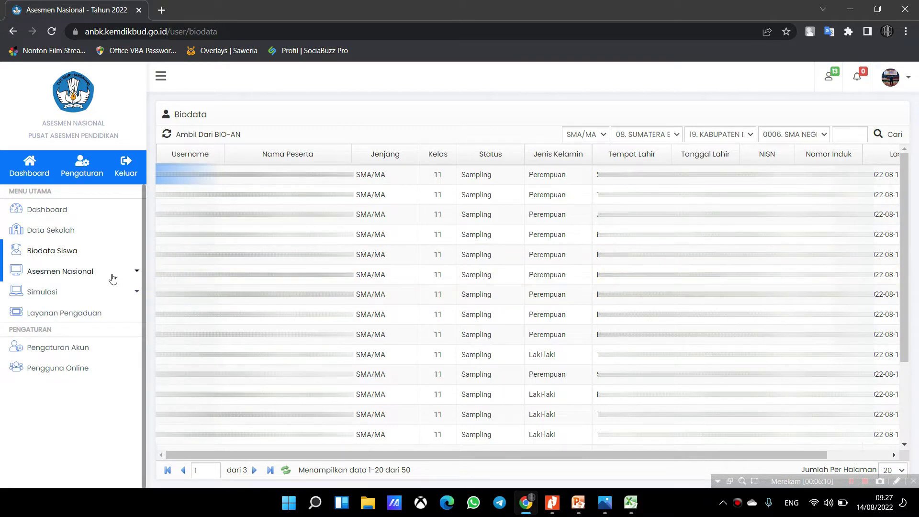
# - Open the Komputer Proktor data of Asesmen Nasional to view the registered proctor computer and its room
pyautogui.click(79, 273)
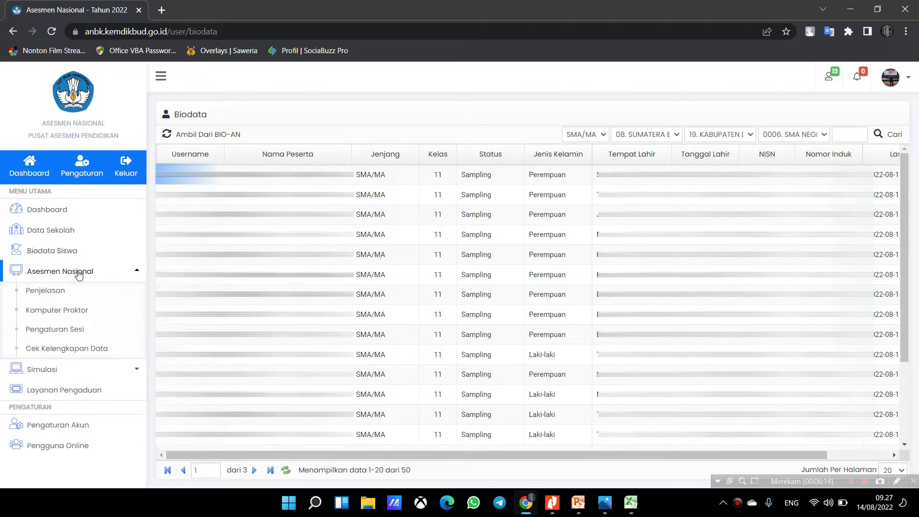
pyautogui.click(73, 369)
pyautogui.click(82, 273)
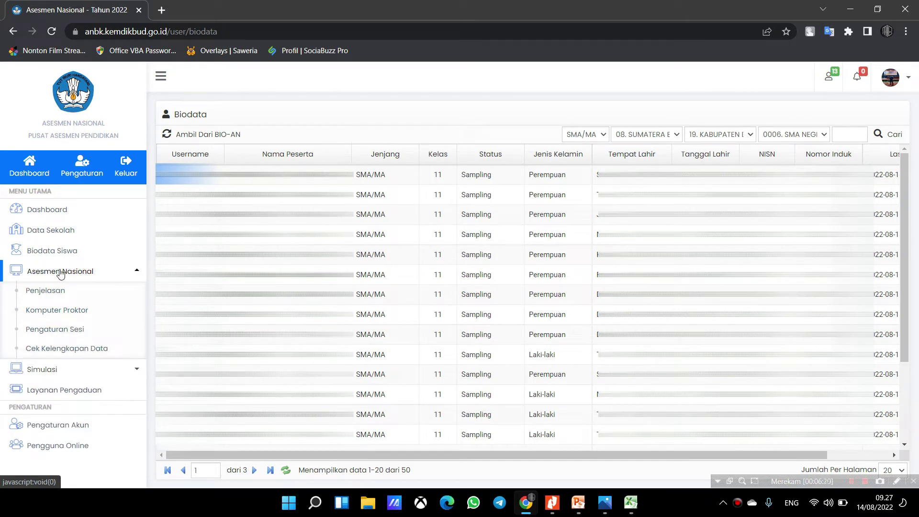
pyautogui.click(65, 310)
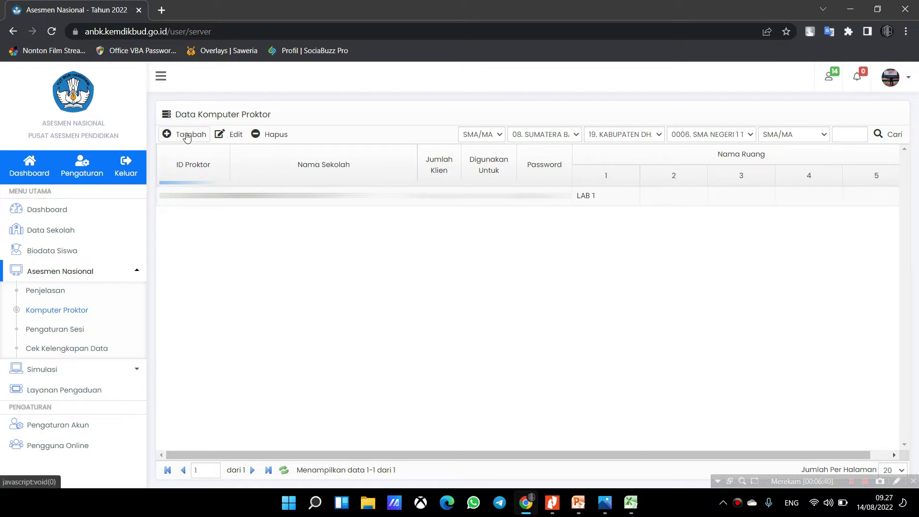
# - Open Pengaturan Sesi for Asesmen Nasional and set the number of rows per page to 50
pyautogui.click(75, 337)
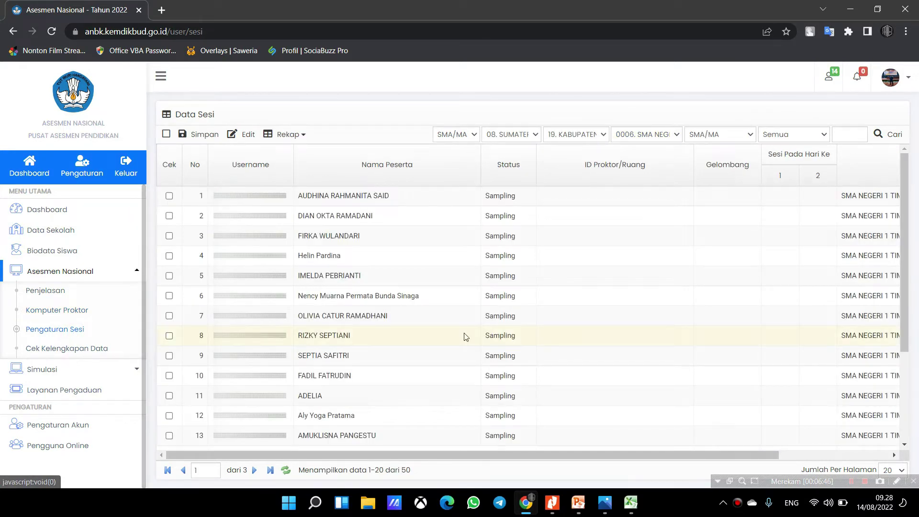
pyautogui.scroll(-3, 466, 335)
pyautogui.scroll(3, 479, 333)
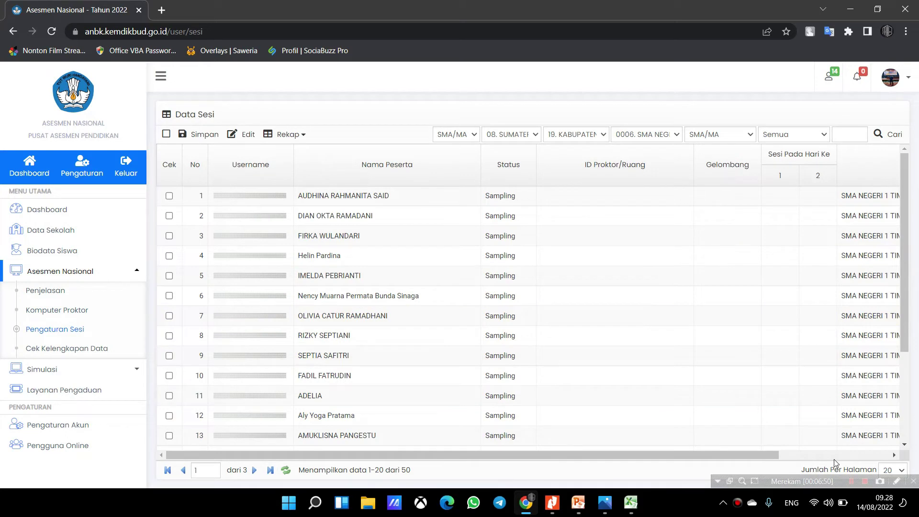
pyautogui.click(901, 472)
pyautogui.scroll(-5, 890, 402)
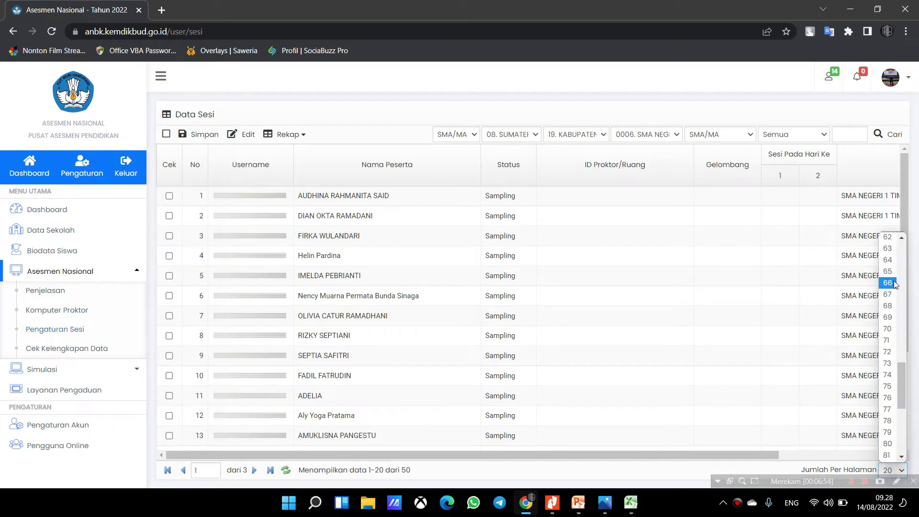
pyautogui.click(900, 303)
pyautogui.scroll(2, 899, 303)
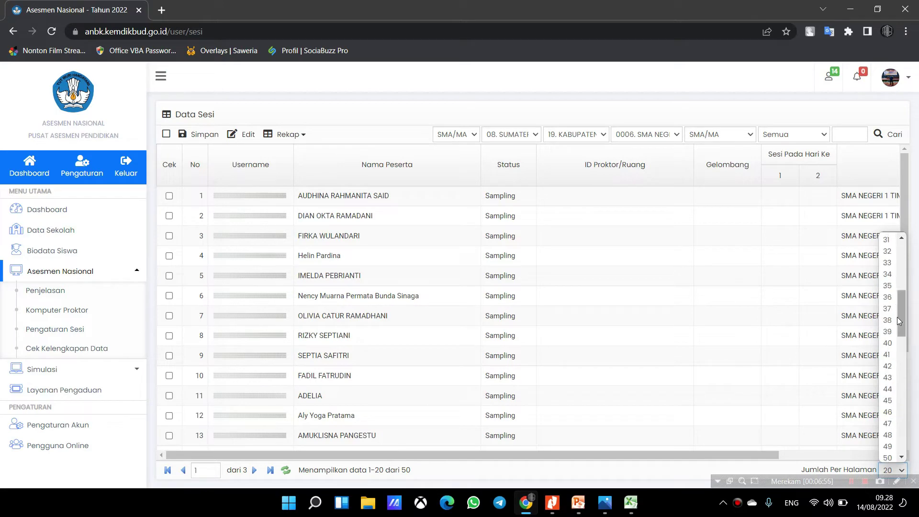
pyautogui.click(887, 456)
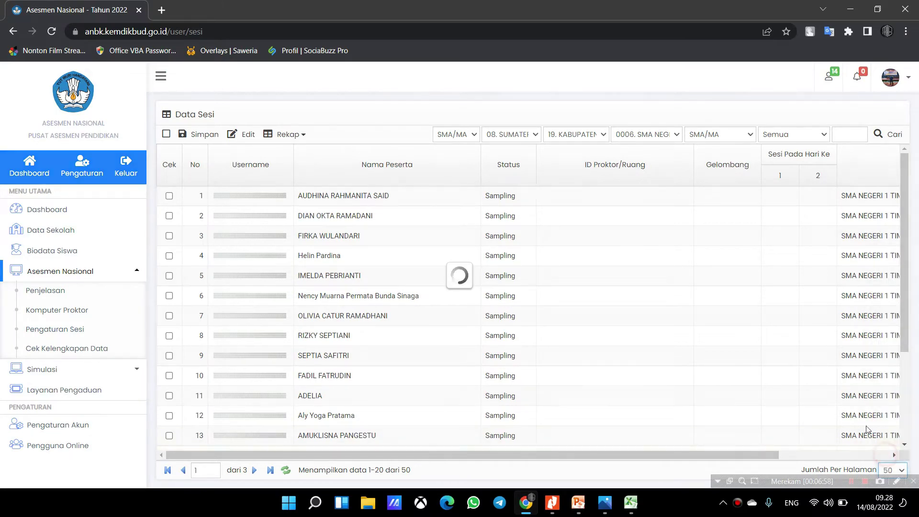
# - Examine the full participant list with its statuses, and consult the session division table on the PowerPoint slide
pyautogui.scroll(-8, 432, 367)
pyautogui.scroll(-6, 432, 367)
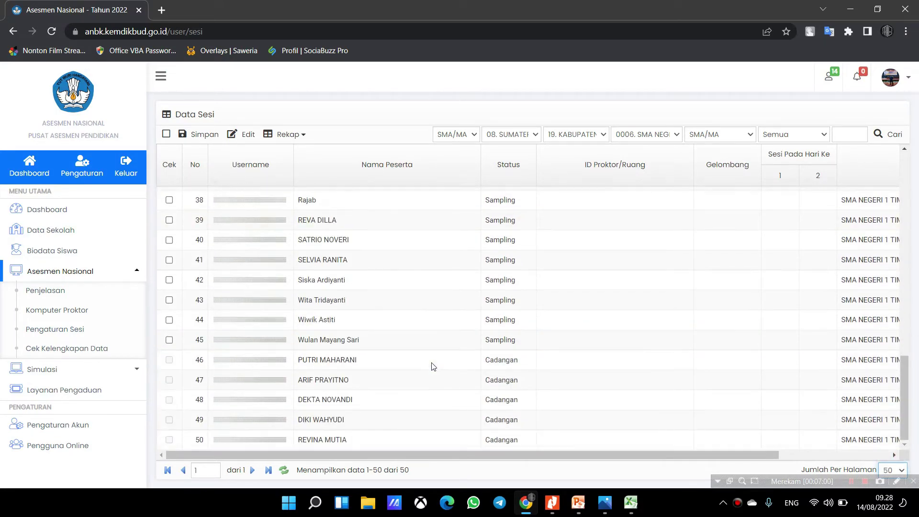
pyautogui.scroll(14, 432, 366)
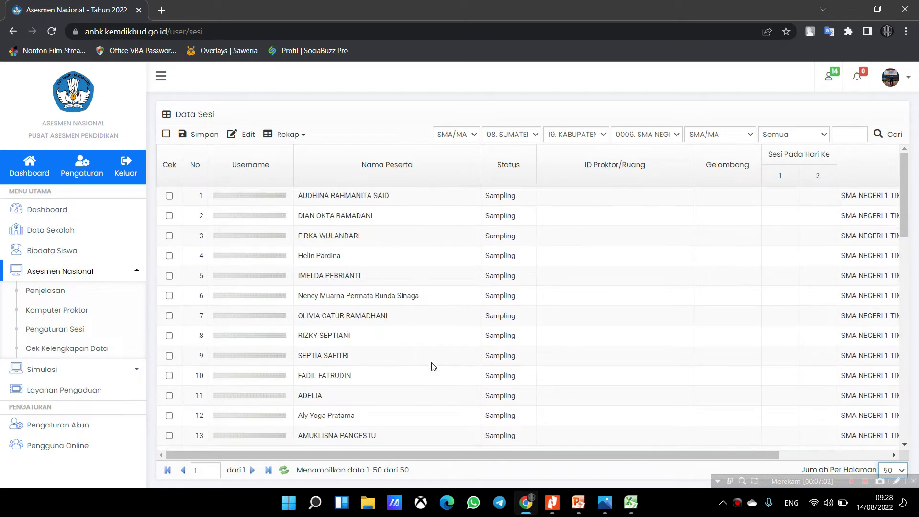
pyautogui.scroll(-8, 432, 366)
pyautogui.scroll(-6, 432, 367)
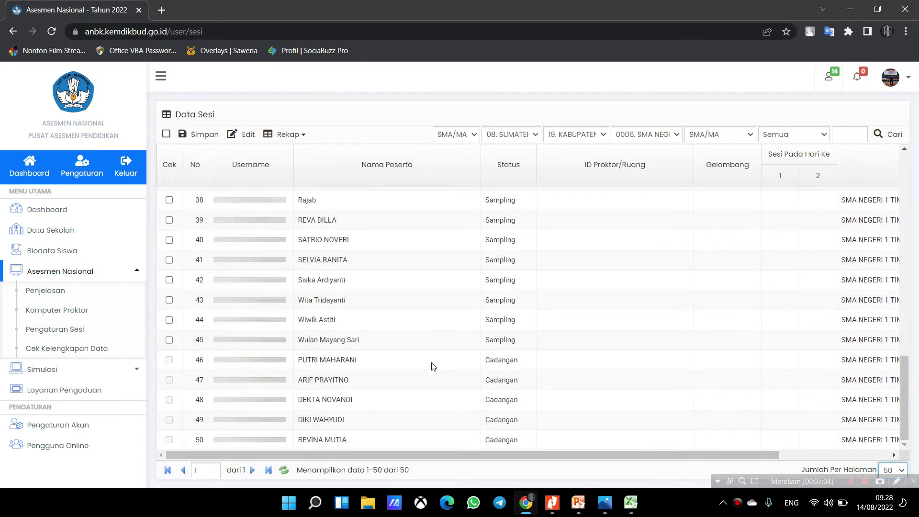
pyautogui.scroll(14, 432, 366)
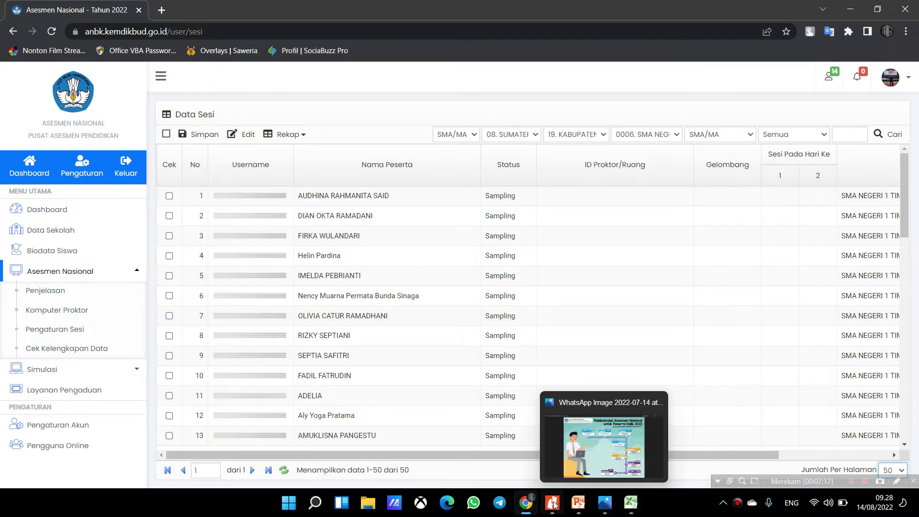
pyautogui.click(579, 503)
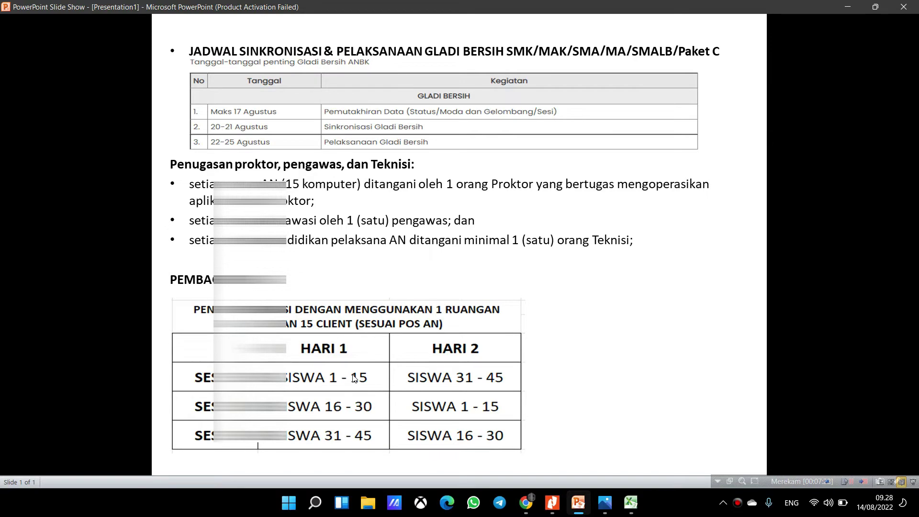
pyautogui.click(578, 502)
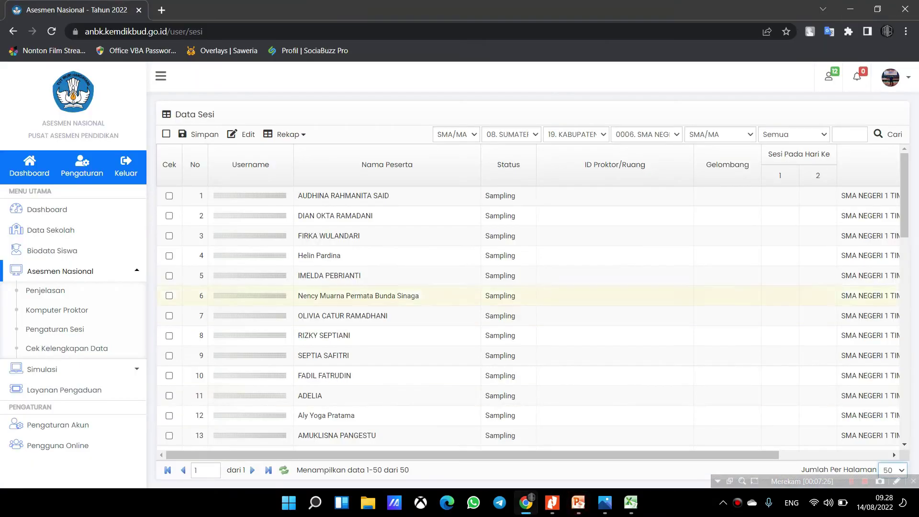
# - Tick participants 1 to 15 in the session data list
pyautogui.click(169, 196)
pyautogui.click(169, 216)
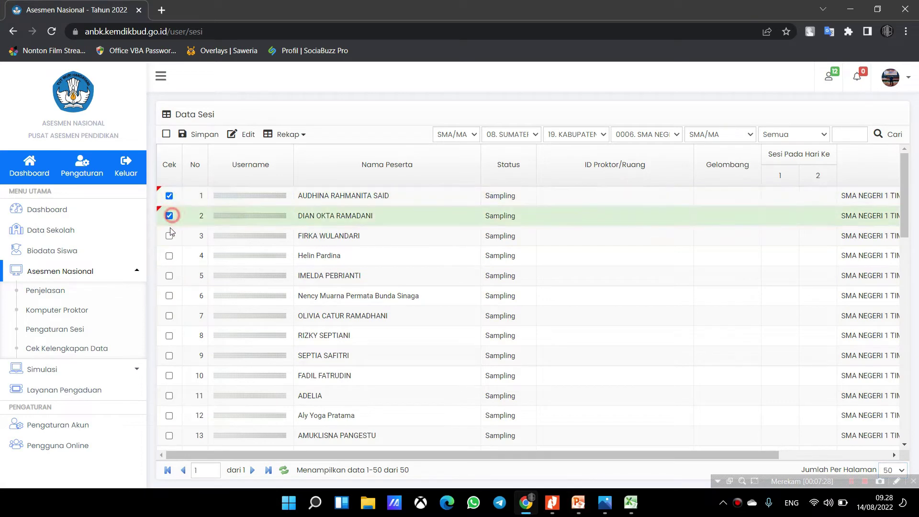
pyautogui.click(169, 236)
pyautogui.click(169, 255)
pyautogui.click(169, 275)
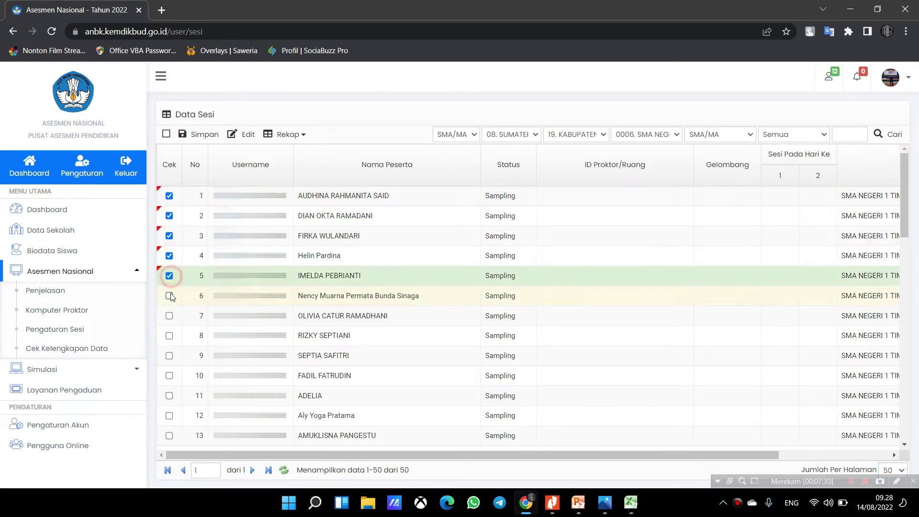
pyautogui.click(169, 296)
pyautogui.click(169, 316)
pyautogui.click(169, 335)
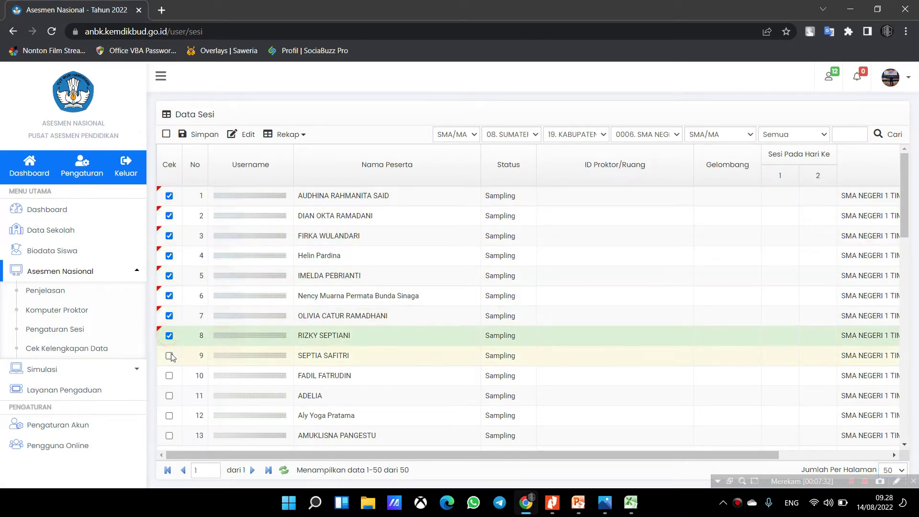
pyautogui.click(169, 356)
pyautogui.click(169, 376)
pyautogui.click(169, 396)
pyautogui.click(169, 415)
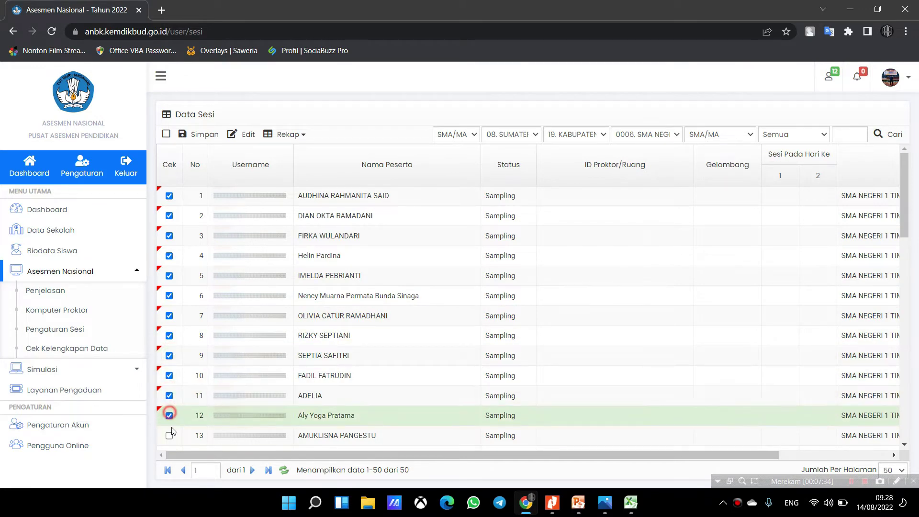
pyautogui.click(169, 436)
pyautogui.scroll(-1, 169, 436)
pyautogui.click(169, 396)
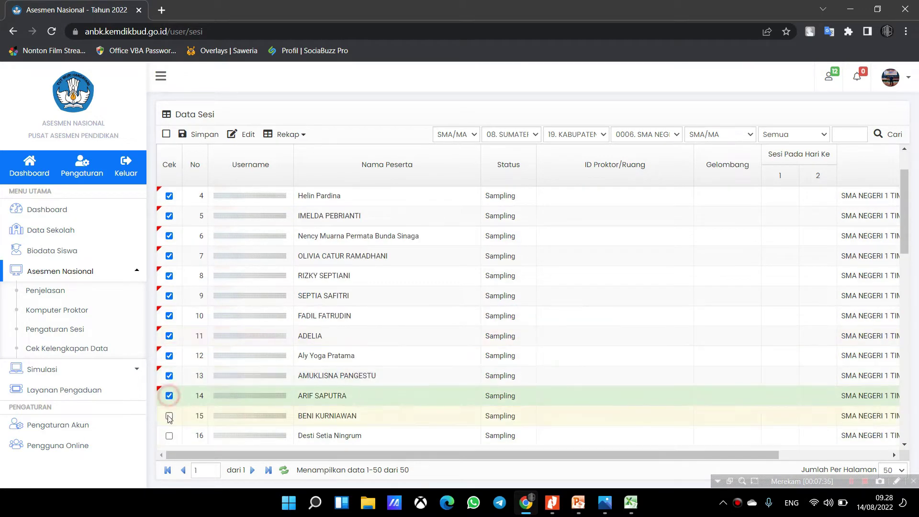
pyautogui.click(169, 415)
pyautogui.scroll(1, 169, 415)
pyautogui.scroll(-5, 169, 415)
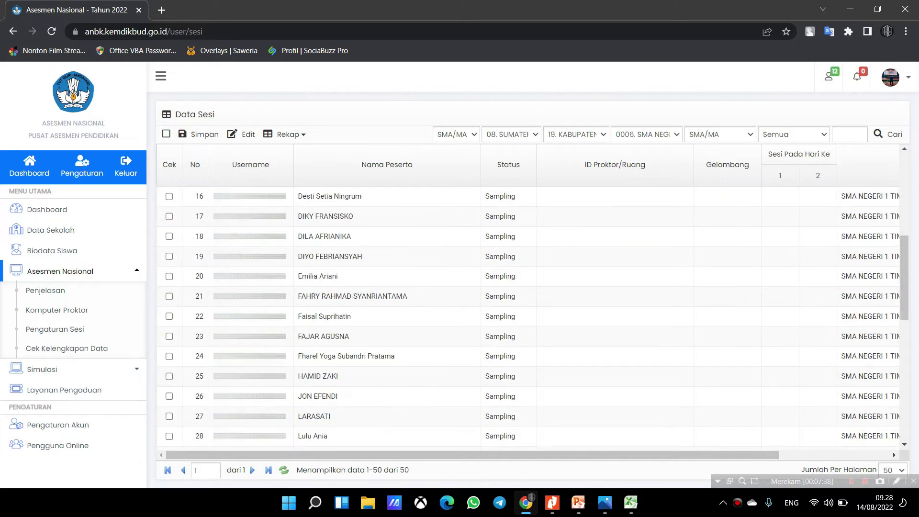
pyautogui.scroll(5, 169, 416)
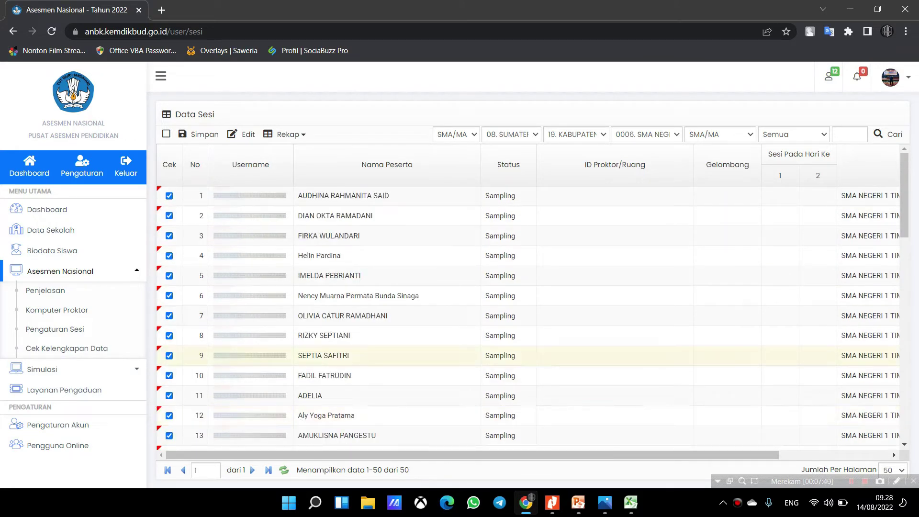
# - Edit the ticked participants 1 to 15, keep the LAB 1 proctor room, consult the slide's session table, and set the wave to Gelombang 1
pyautogui.click(248, 136)
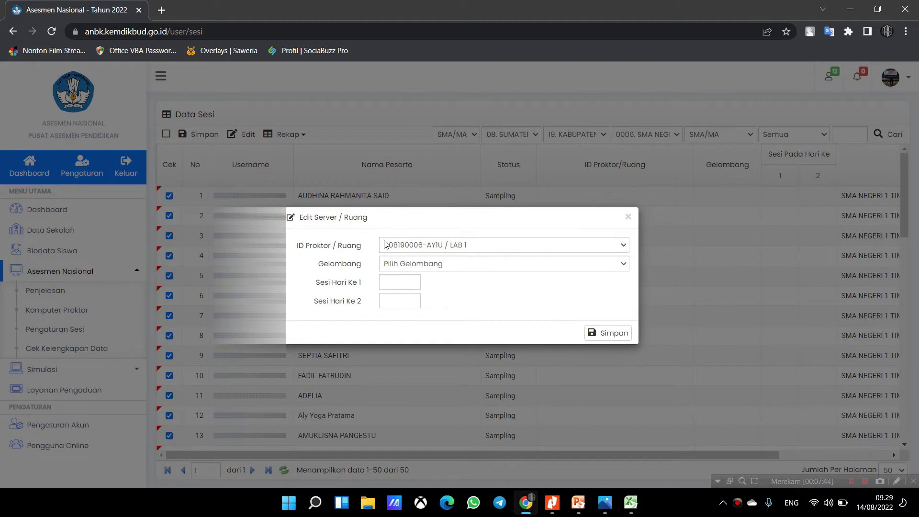
pyautogui.click(435, 246)
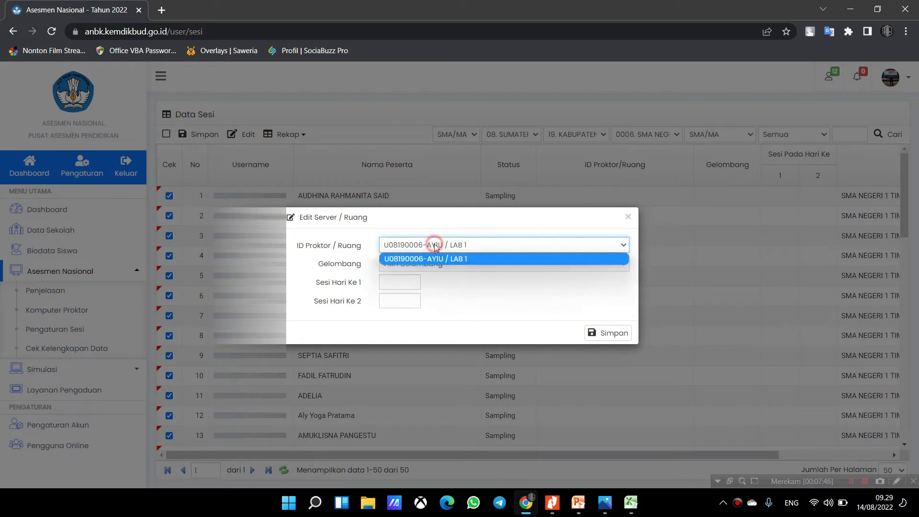
pyautogui.click(436, 247)
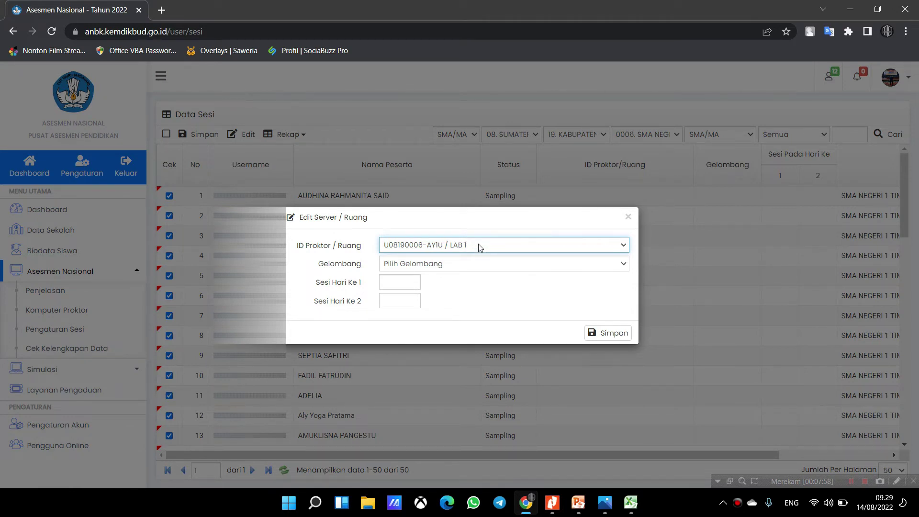
pyautogui.click(418, 266)
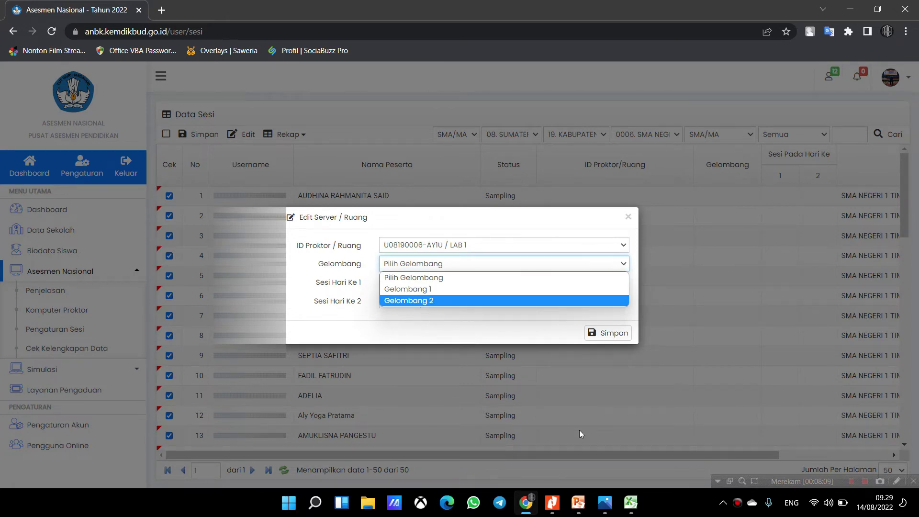
pyautogui.click(577, 510)
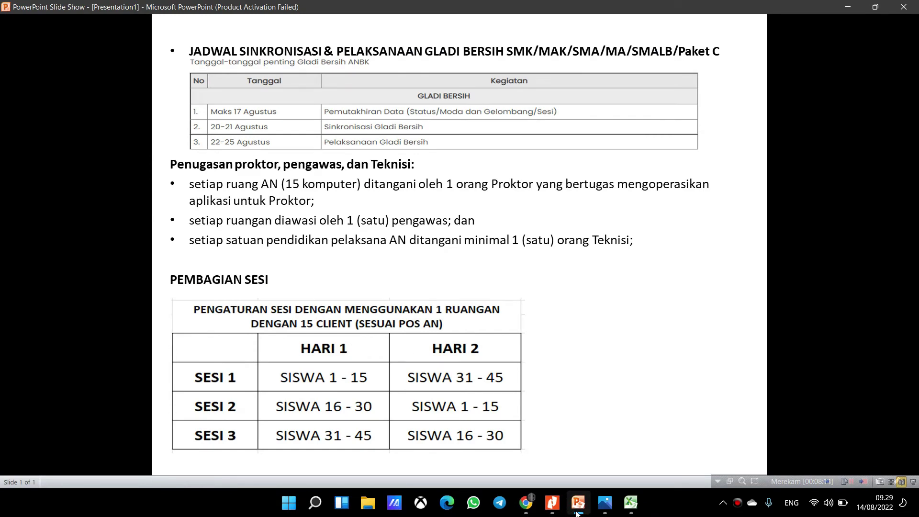
pyautogui.click(577, 510)
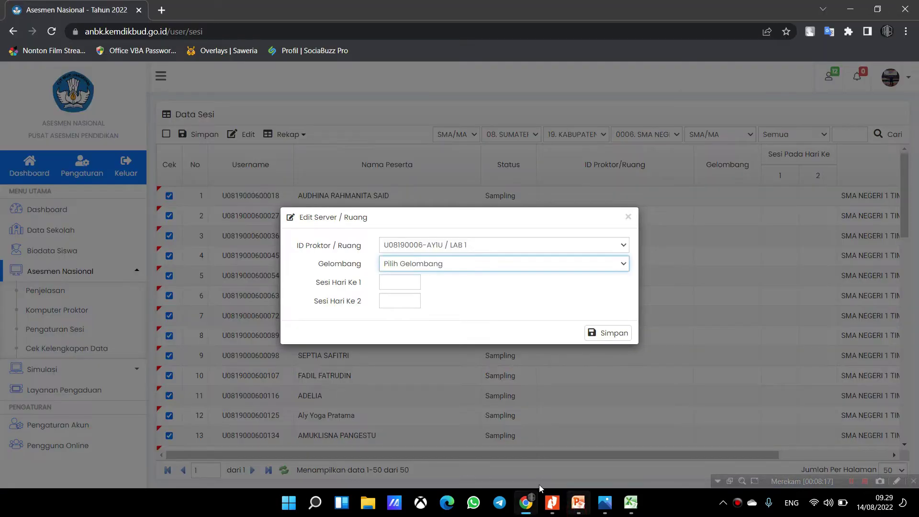
pyautogui.click(427, 265)
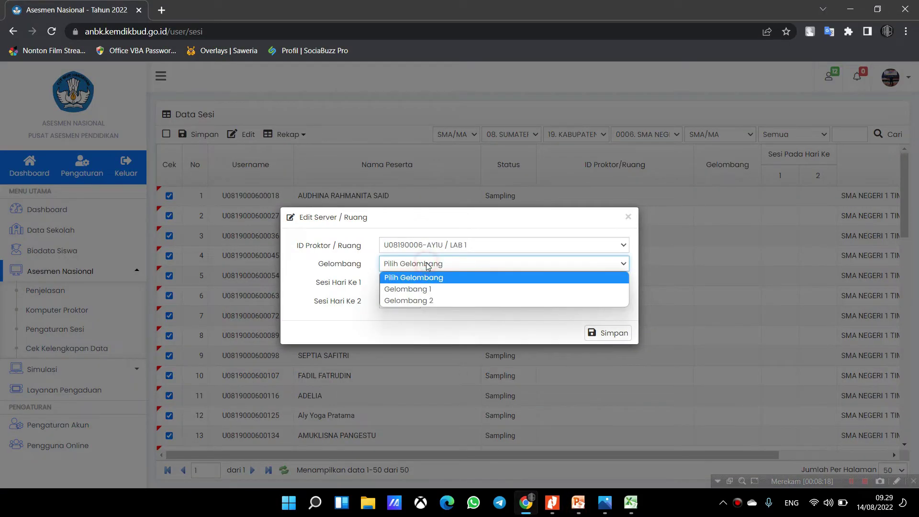
pyautogui.click(431, 288)
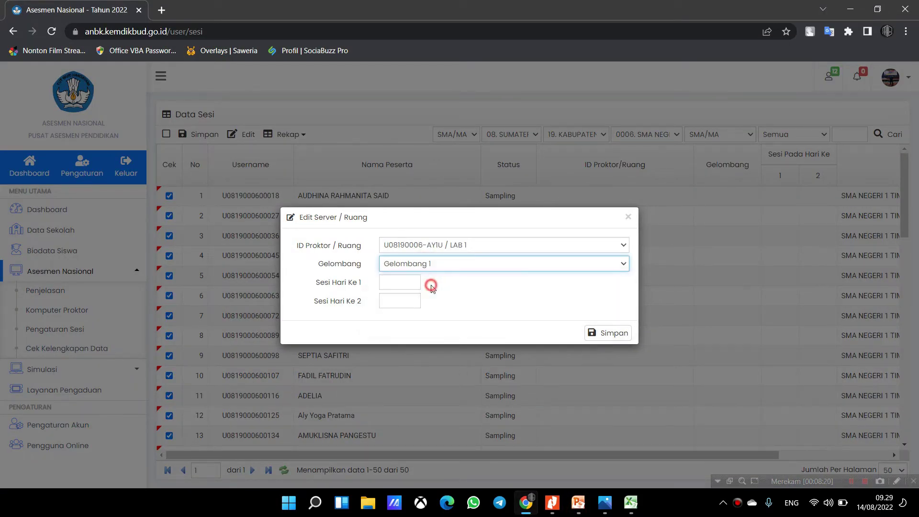
# - Following the slide's session table, set Sesi Hari Ke 1 to 1 and Sesi Hari Ke 2 to 2, and save the assignment
pyautogui.click(402, 282)
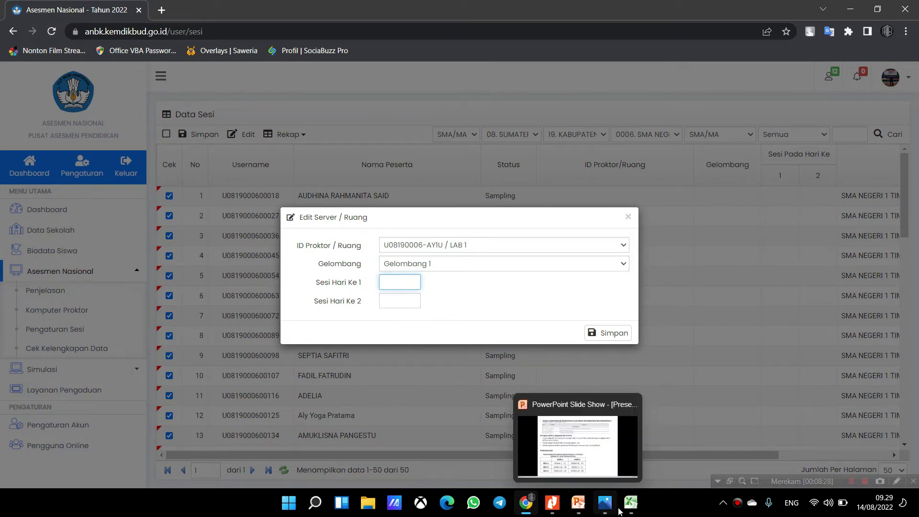
pyautogui.click(579, 504)
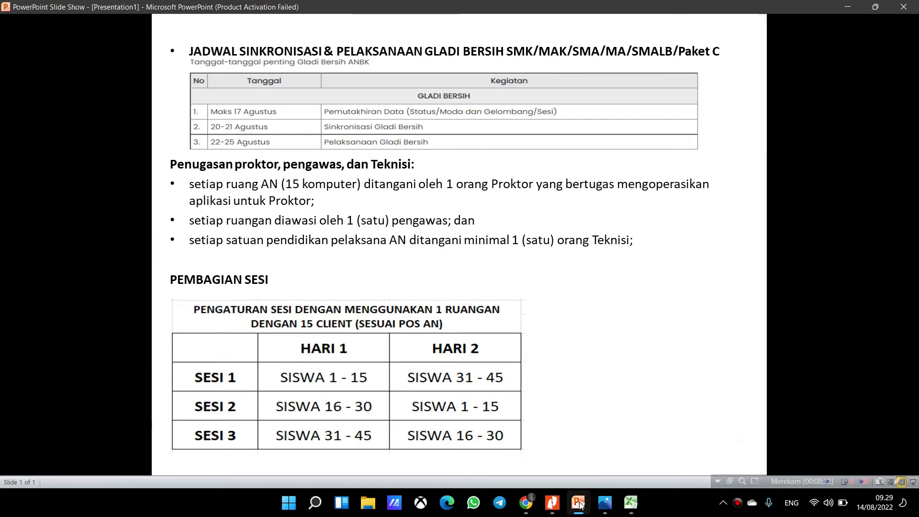
pyautogui.click(579, 503)
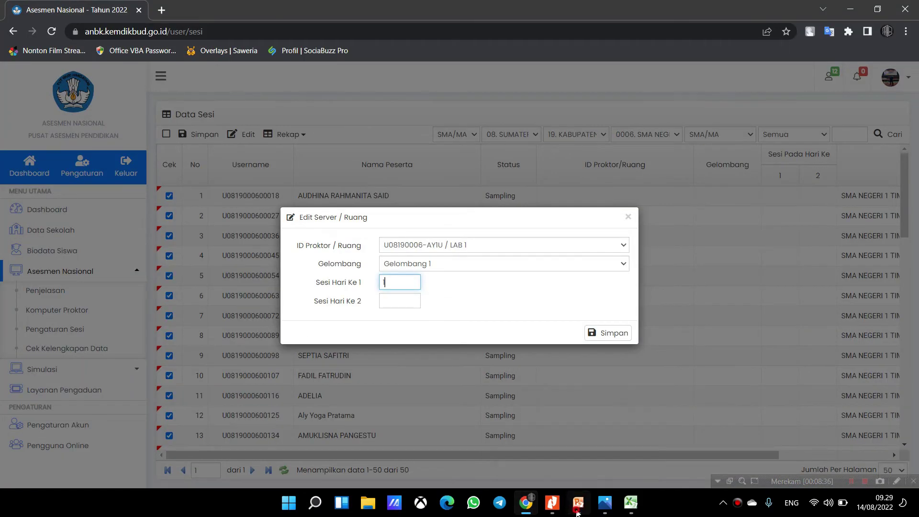
pyautogui.click(578, 509)
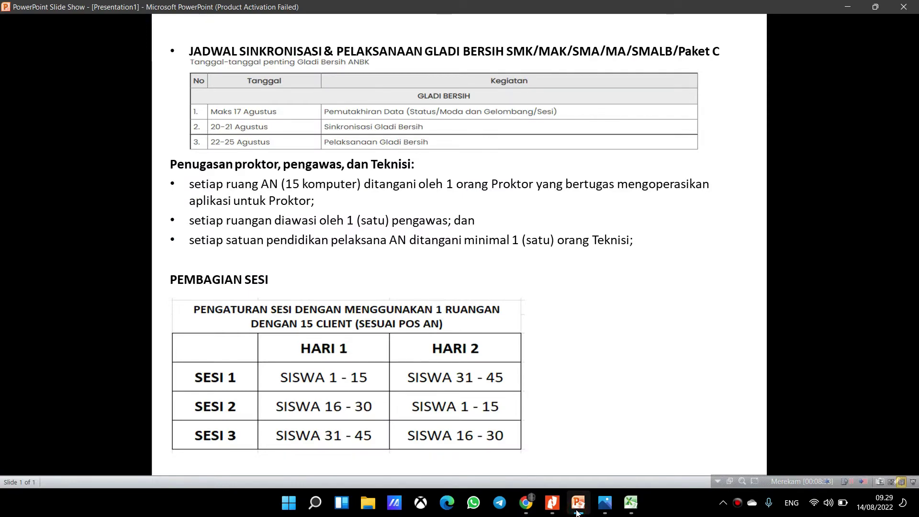
pyautogui.click(577, 510)
pyautogui.click(400, 299)
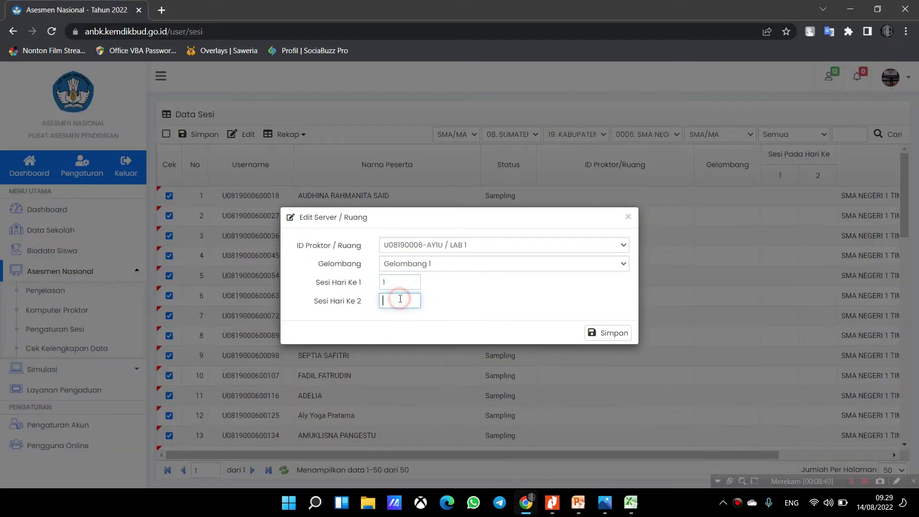
pyautogui.write('2')
pyautogui.click(614, 333)
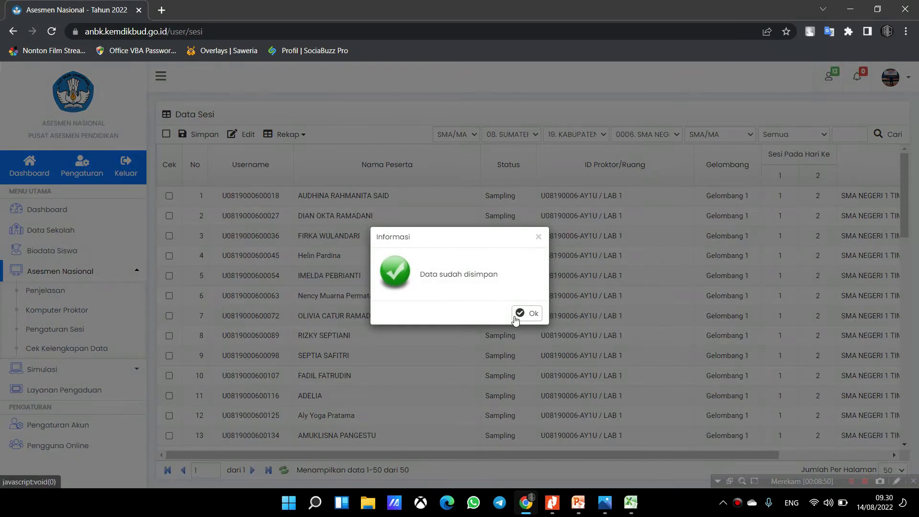
pyautogui.click(521, 313)
# - Consult the slide's session division table and tick participants 16 to 30 in the session data list
pyautogui.scroll(-7, 437, 289)
pyautogui.scroll(5, 437, 289)
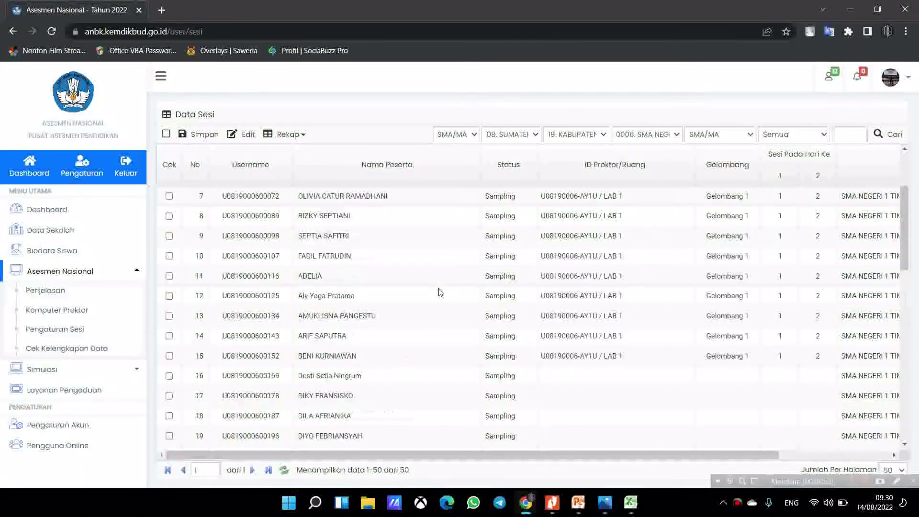
pyautogui.scroll(-1, 439, 291)
pyautogui.scroll(-1, 440, 292)
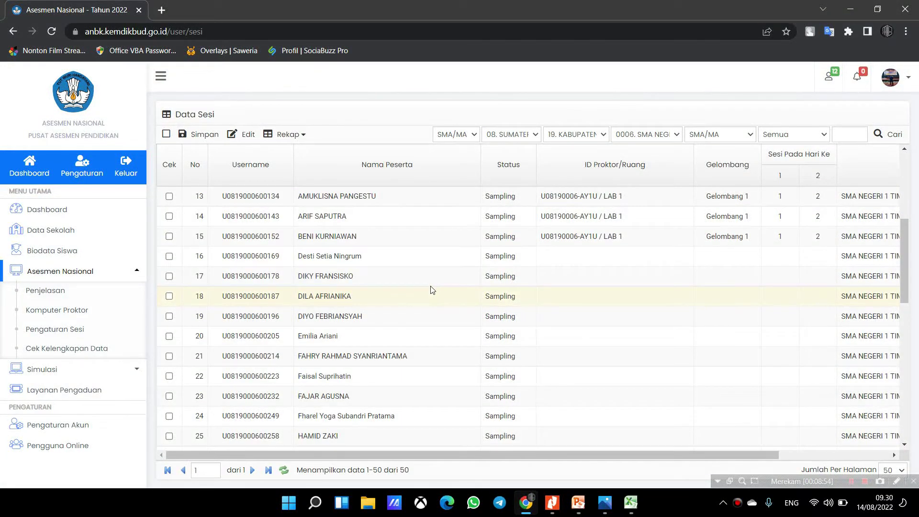
pyautogui.click(581, 508)
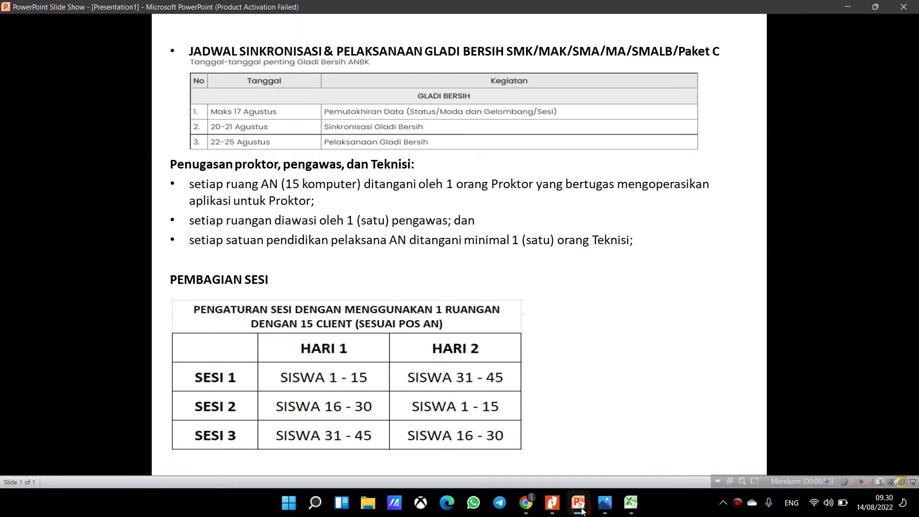
pyautogui.click(581, 509)
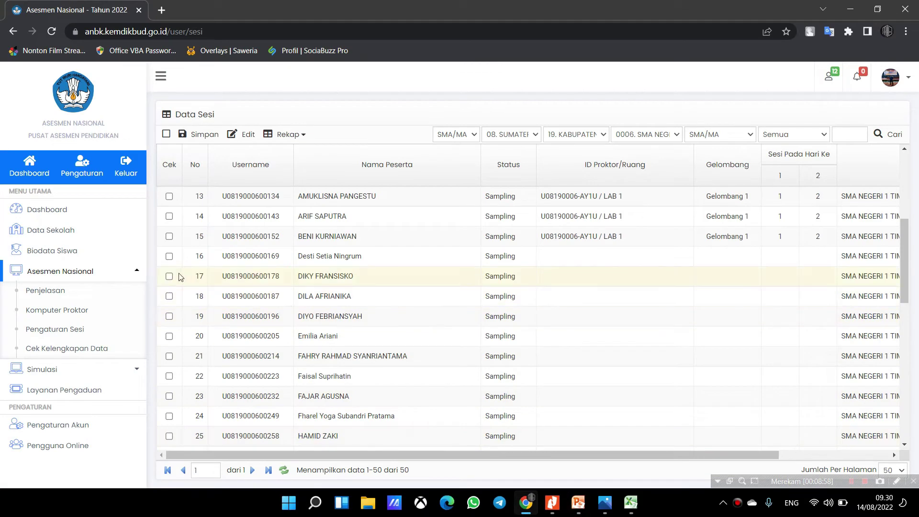
pyautogui.click(168, 256)
pyautogui.click(169, 276)
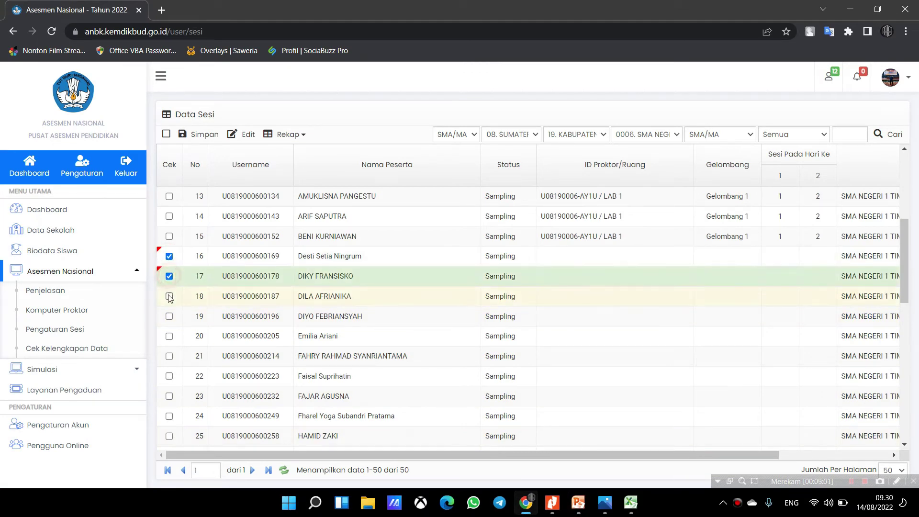
pyautogui.click(169, 297)
pyautogui.click(169, 316)
pyautogui.click(169, 336)
pyautogui.click(169, 356)
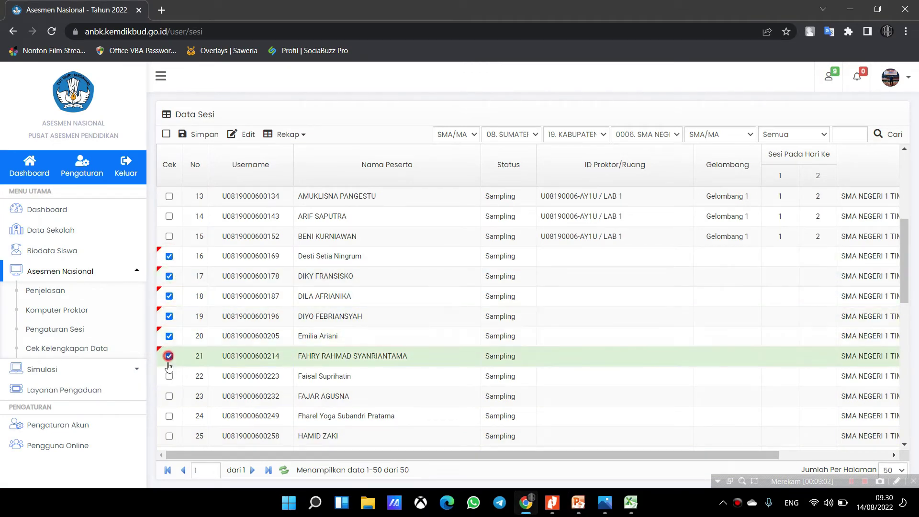
pyautogui.click(169, 376)
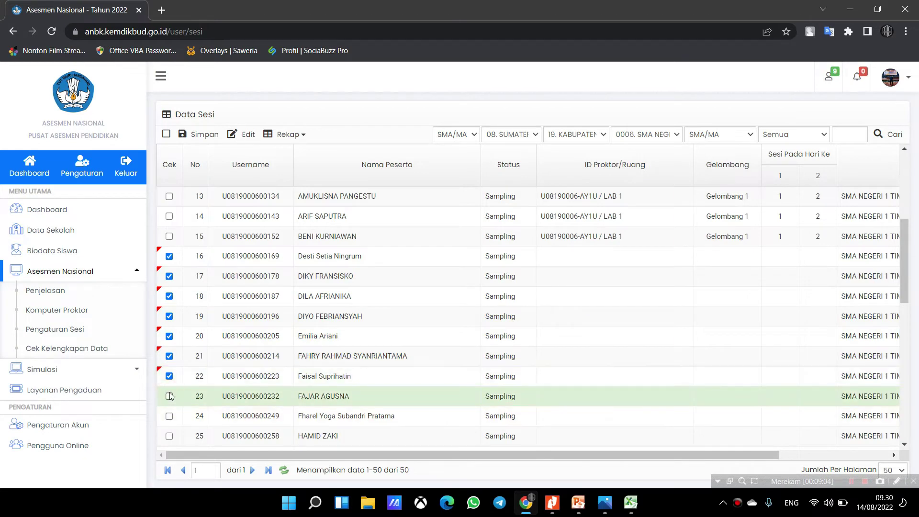
pyautogui.click(168, 416)
pyautogui.click(169, 436)
pyautogui.scroll(-5, 168, 433)
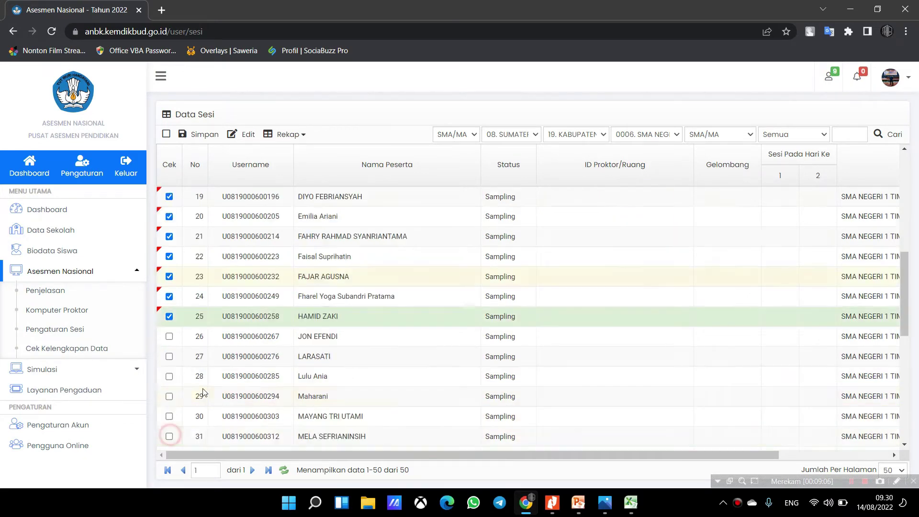
pyautogui.click(169, 216)
pyautogui.click(169, 237)
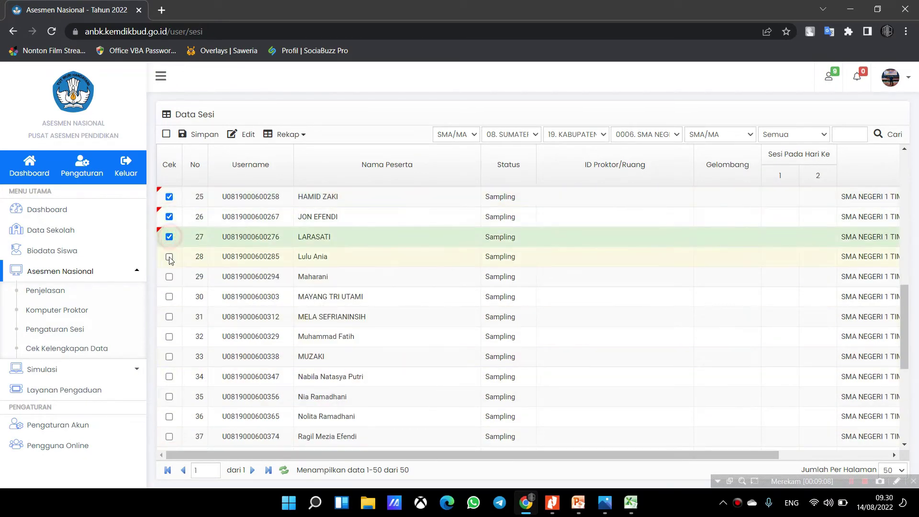
pyautogui.click(169, 256)
pyautogui.click(169, 277)
pyautogui.click(169, 297)
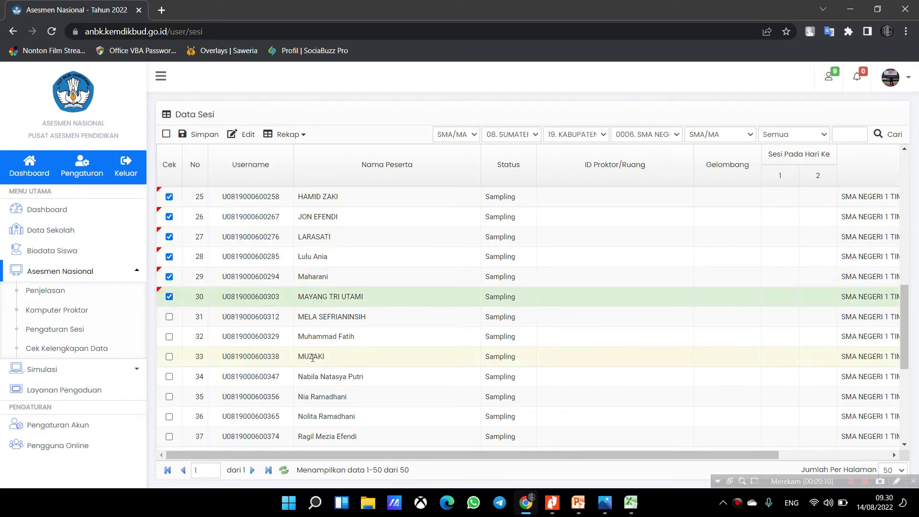
# - Review the ticked rows, open participants 16 to 30 for editing, and set their wave to Gelombang 1
pyautogui.scroll(4, 405, 366)
pyautogui.scroll(2, 406, 365)
pyautogui.scroll(3, 362, 287)
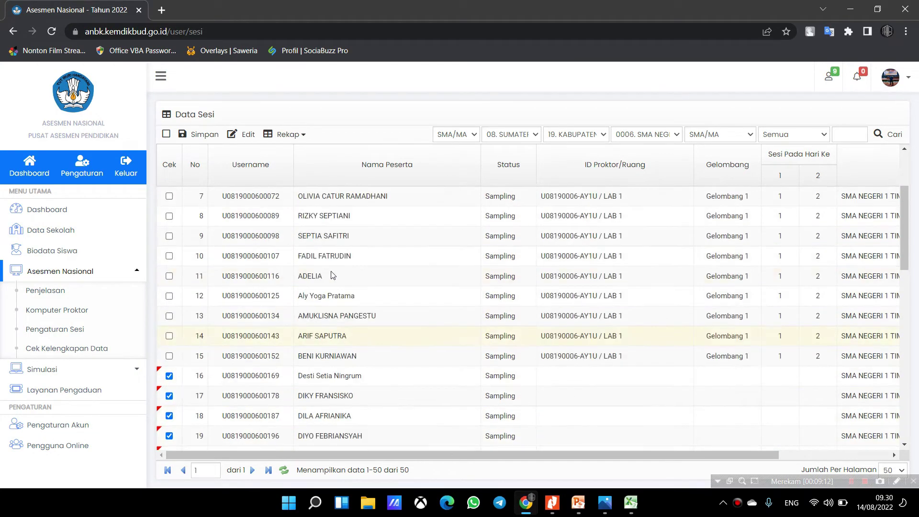
pyautogui.scroll(-3, 320, 265)
pyautogui.click(241, 136)
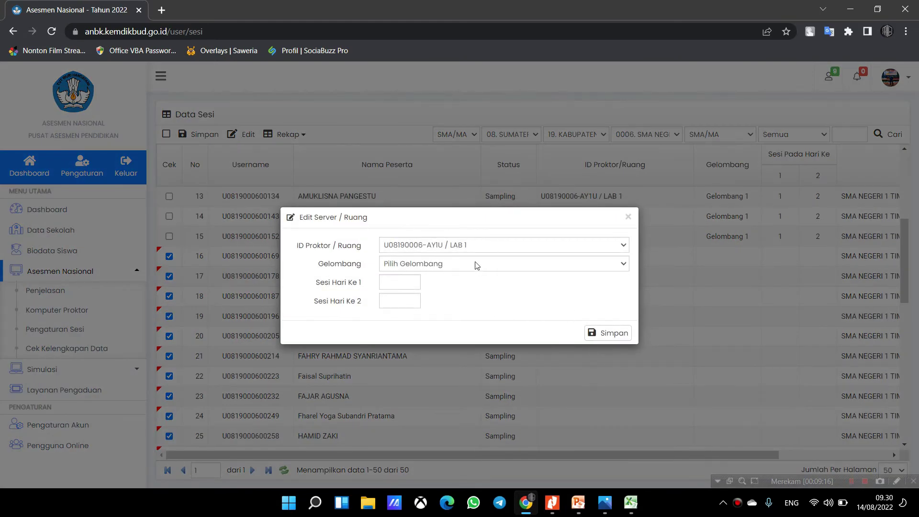
pyautogui.click(476, 266)
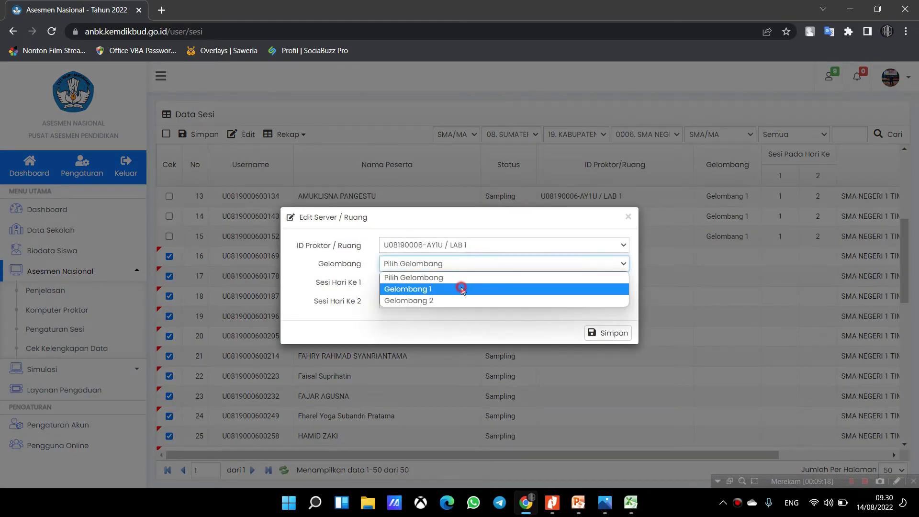
pyautogui.click(462, 289)
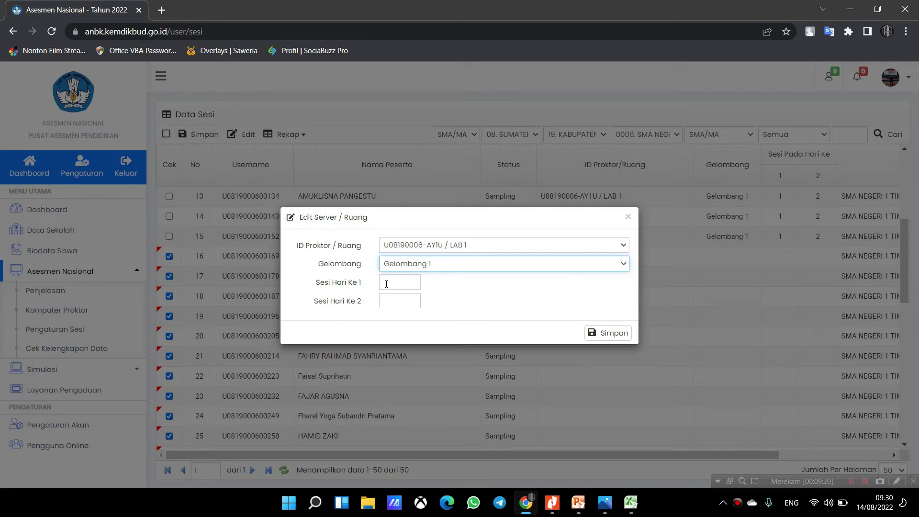
# - Following the slide's session table, set Sesi Hari Ke 1 to 2 and Sesi Hari Ke 2 to 3 for participants 16 to 30, and save
pyautogui.click(394, 281)
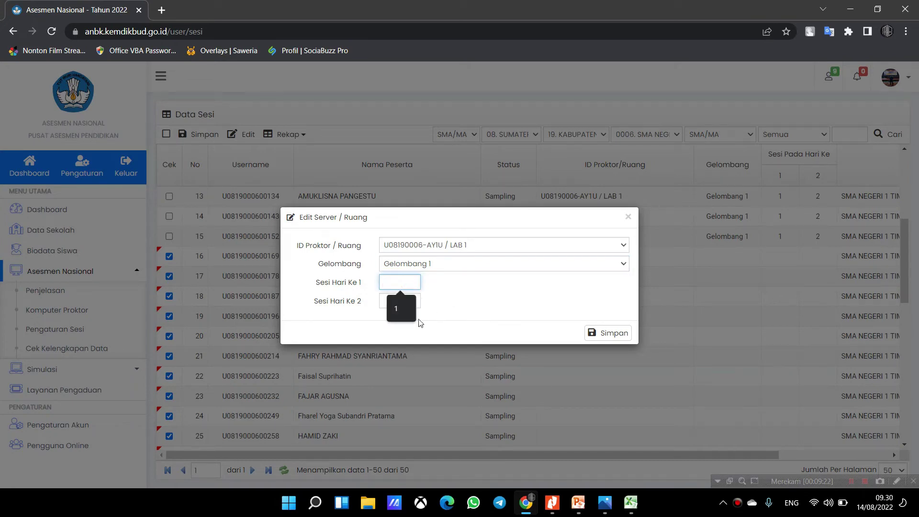
pyautogui.click(579, 504)
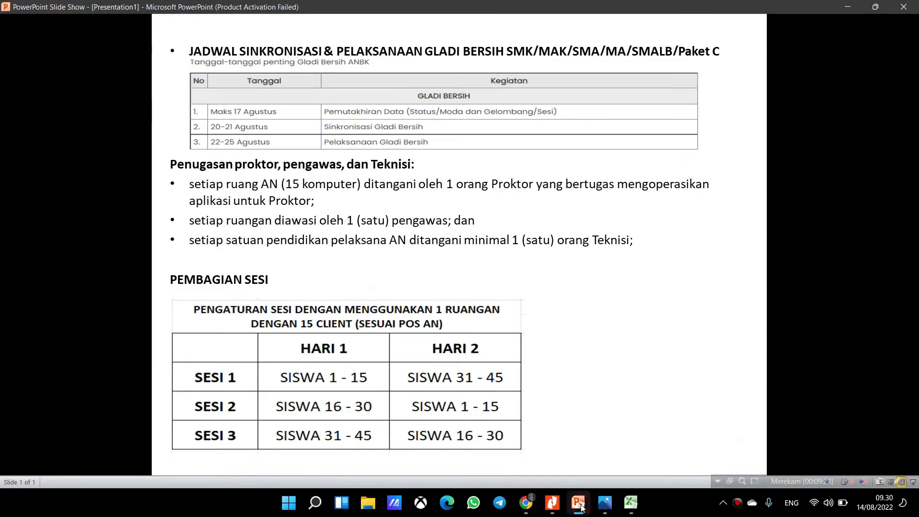
pyautogui.click(579, 504)
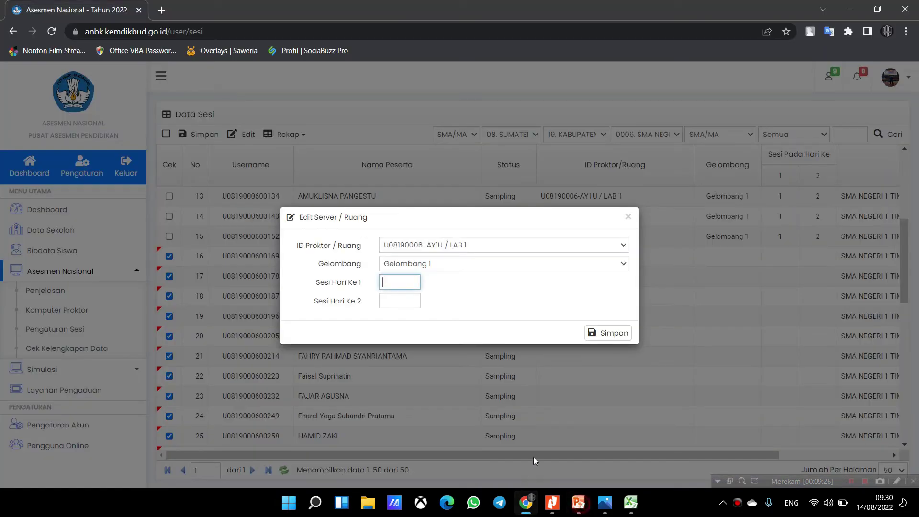
pyautogui.click(579, 503)
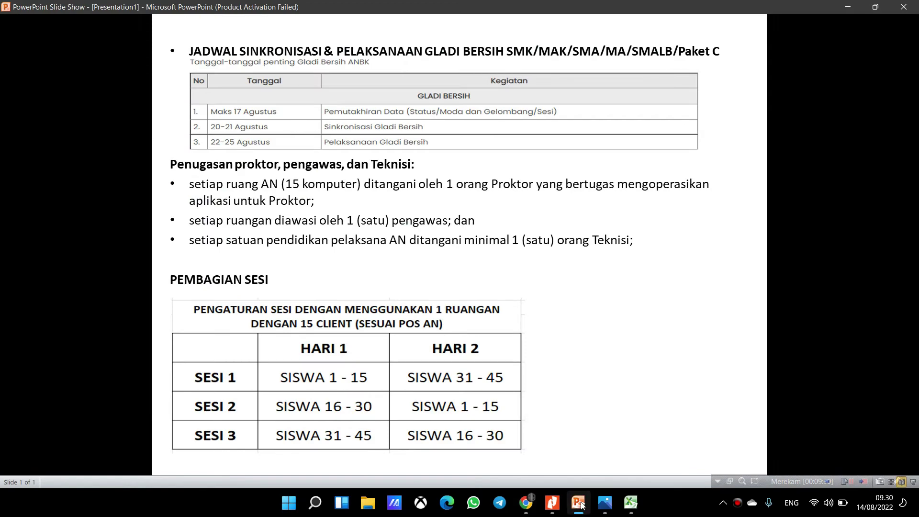
pyautogui.click(579, 504)
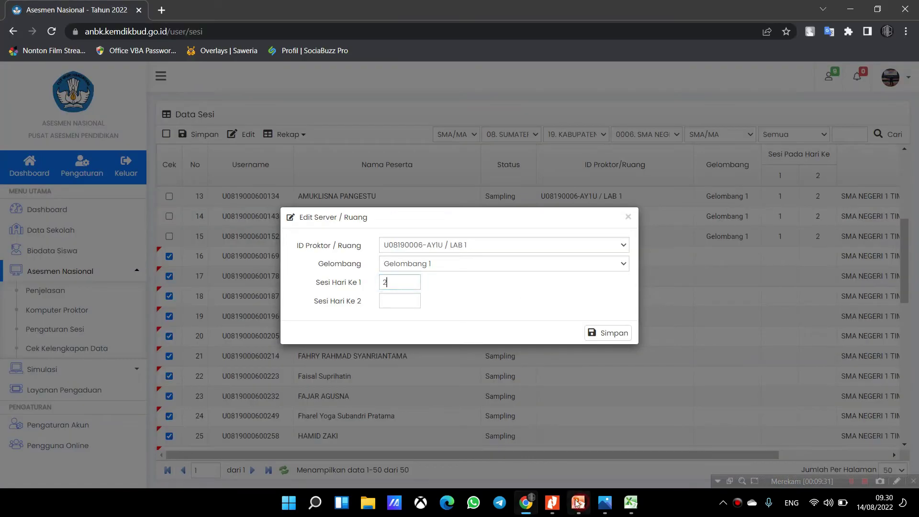
pyautogui.click(396, 302)
pyautogui.write('3')
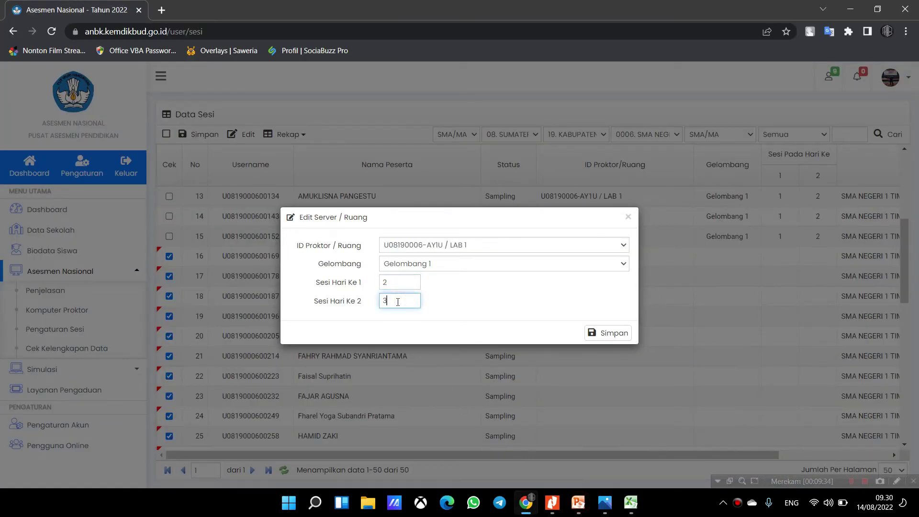
pyautogui.click(611, 333)
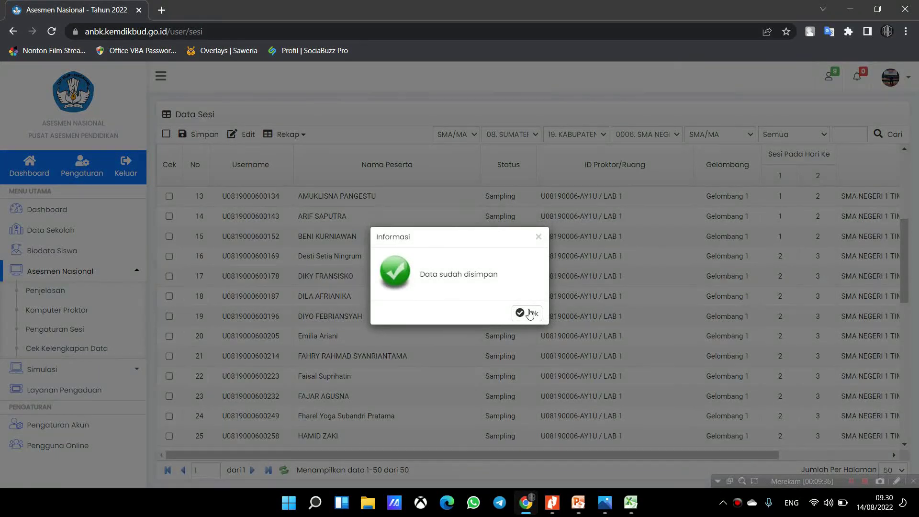
# - Consult the slide's session division table and tick participants 31 to 45 in the session data list
pyautogui.click(530, 314)
pyautogui.scroll(-7, 407, 325)
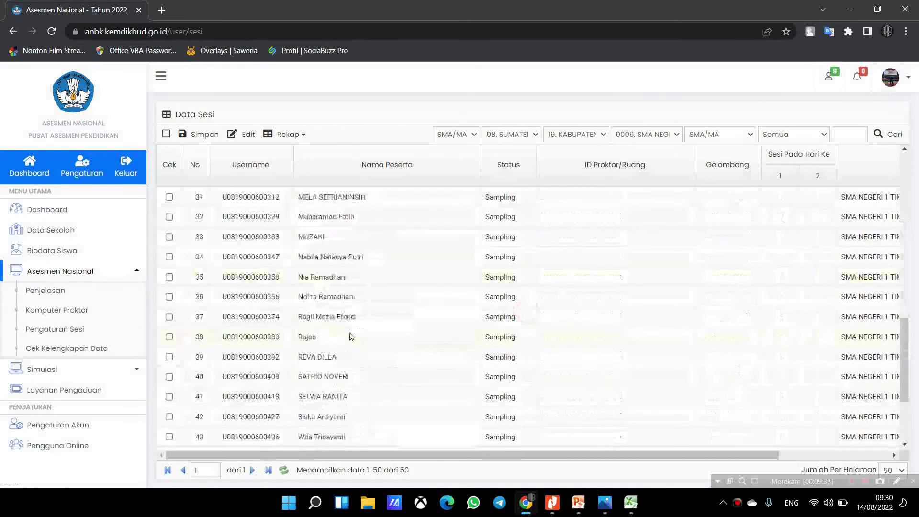
pyautogui.click(585, 505)
pyautogui.click(584, 506)
pyautogui.scroll(-3, 299, 317)
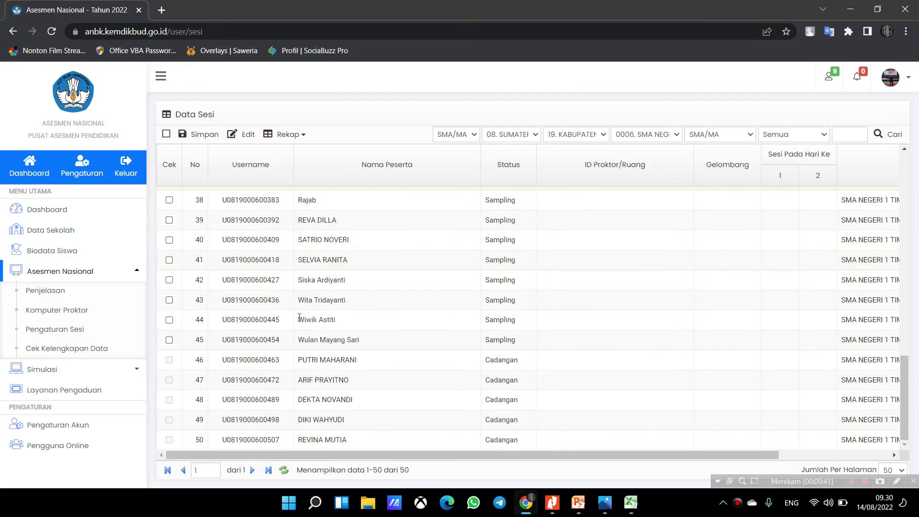
pyautogui.scroll(2, 299, 317)
pyautogui.scroll(2, 180, 358)
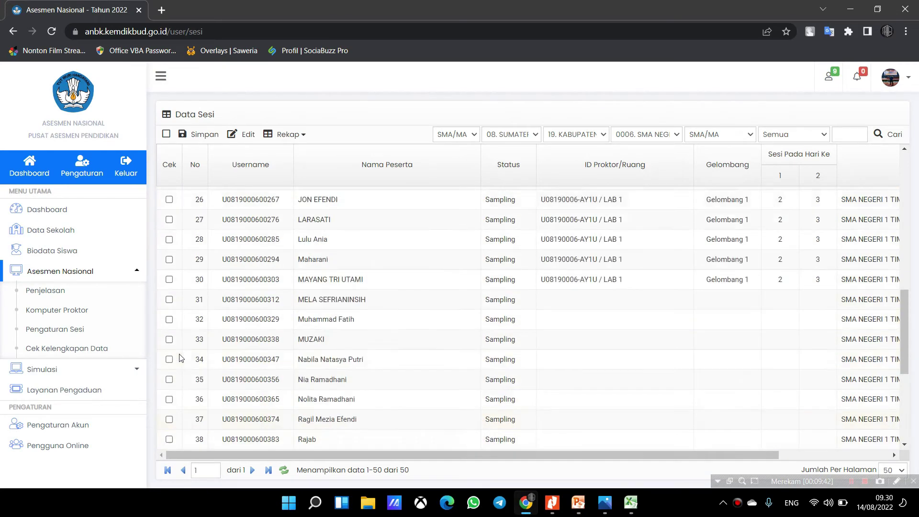
pyautogui.scroll(1, 180, 358)
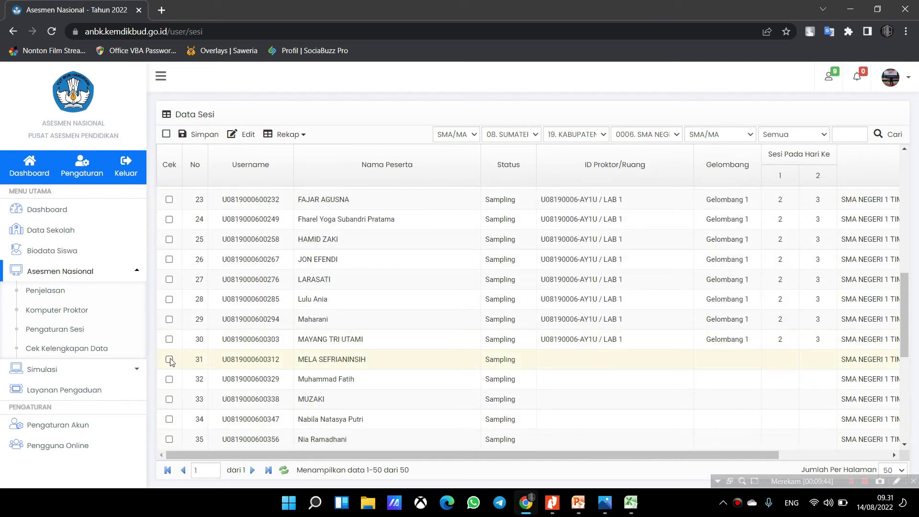
pyautogui.click(169, 360)
pyautogui.click(169, 379)
pyautogui.click(168, 399)
pyautogui.click(169, 419)
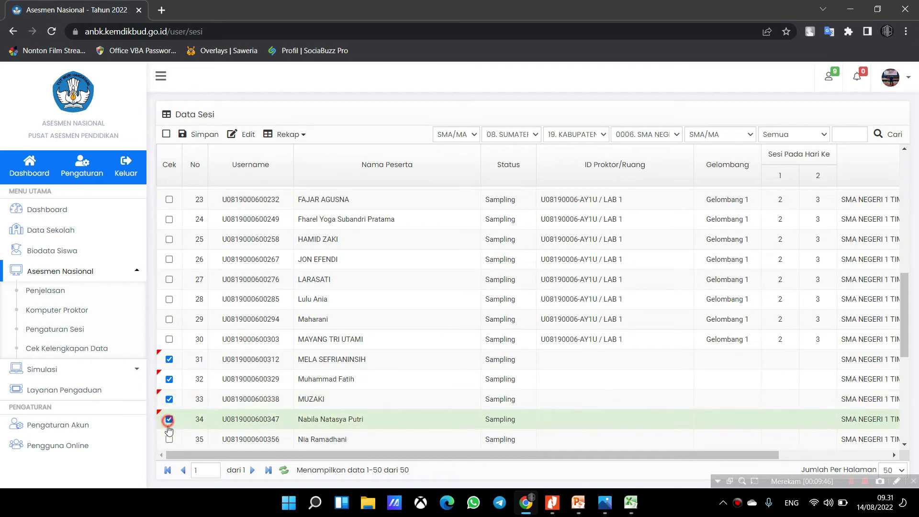
pyautogui.click(169, 438)
pyautogui.scroll(-3, 186, 417)
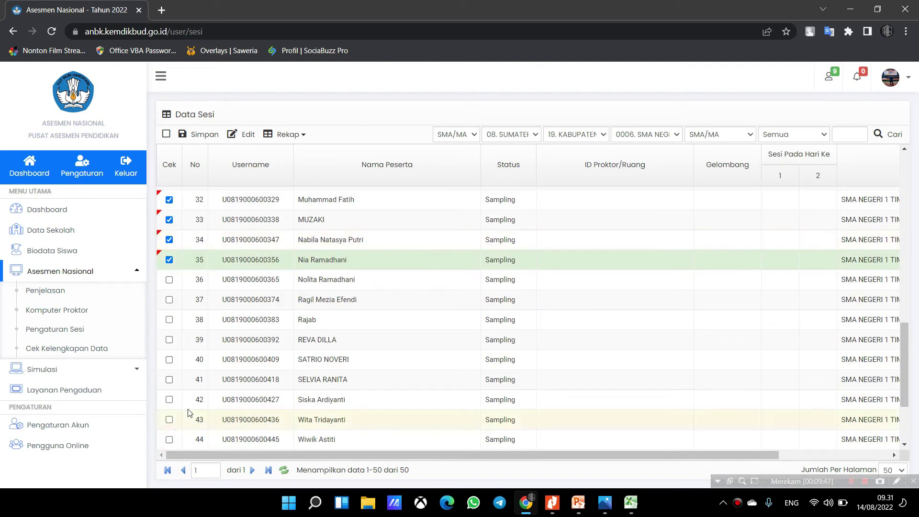
pyautogui.click(169, 279)
pyautogui.click(169, 300)
pyautogui.click(169, 319)
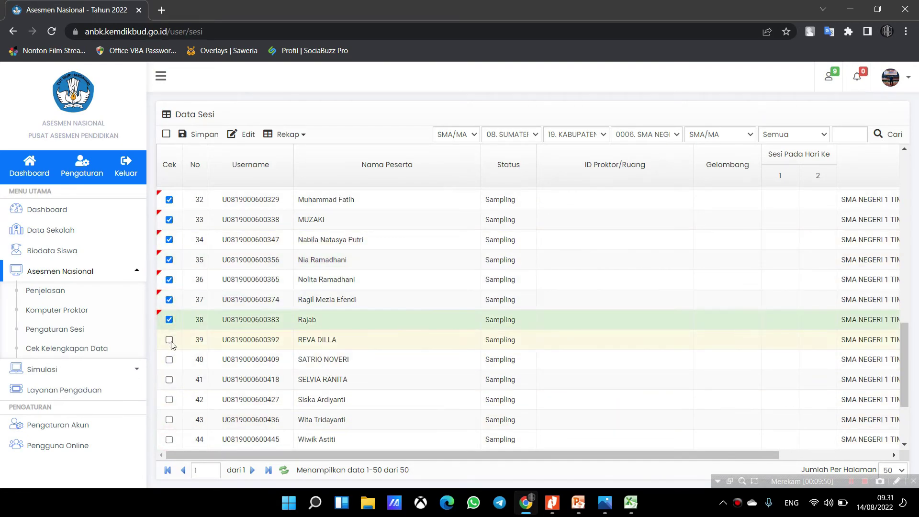
pyautogui.click(169, 339)
pyautogui.click(169, 360)
pyautogui.click(169, 379)
pyautogui.click(169, 400)
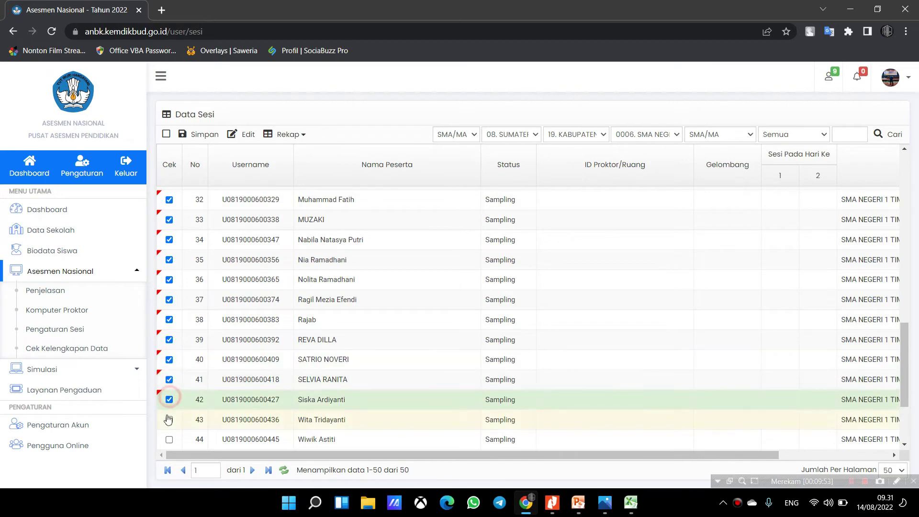
pyautogui.click(169, 420)
pyautogui.click(169, 440)
pyautogui.scroll(-2, 191, 422)
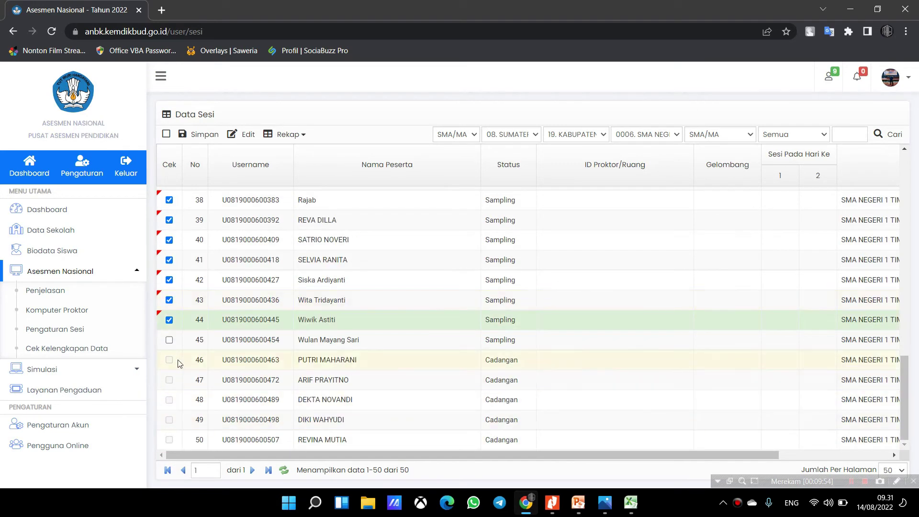
pyautogui.click(169, 339)
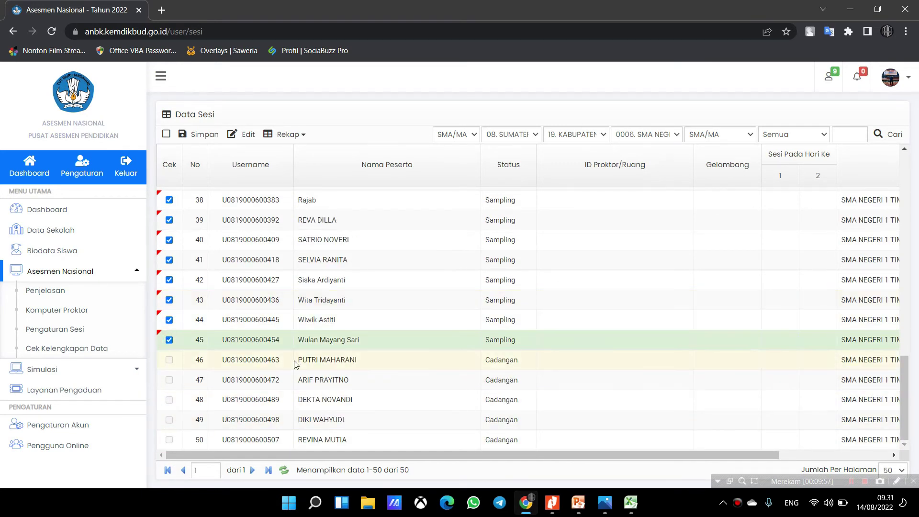
# - Review the ticked rows, open participants 31 to 45 for editing, and set Sesi Hari Ke 1 to 3 following the slide's session table
pyautogui.scroll(5, 434, 356)
pyautogui.scroll(-2, 349, 298)
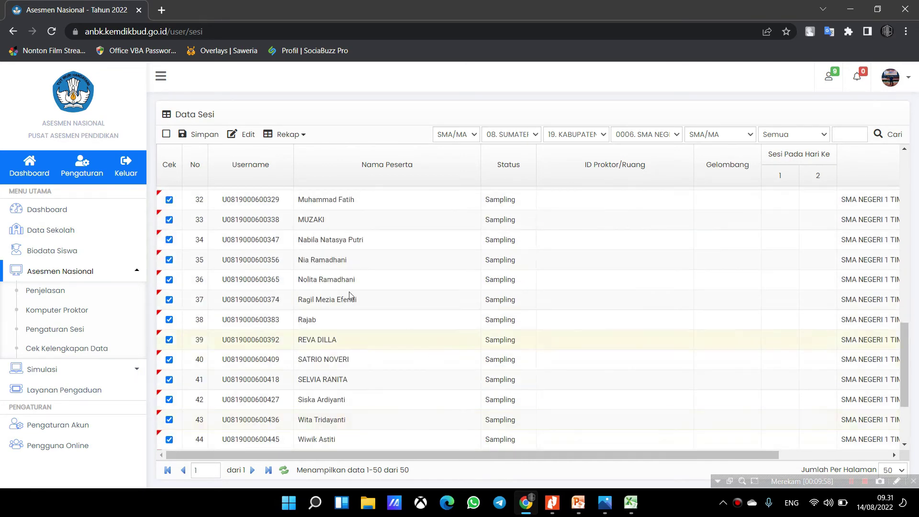
pyautogui.click(242, 136)
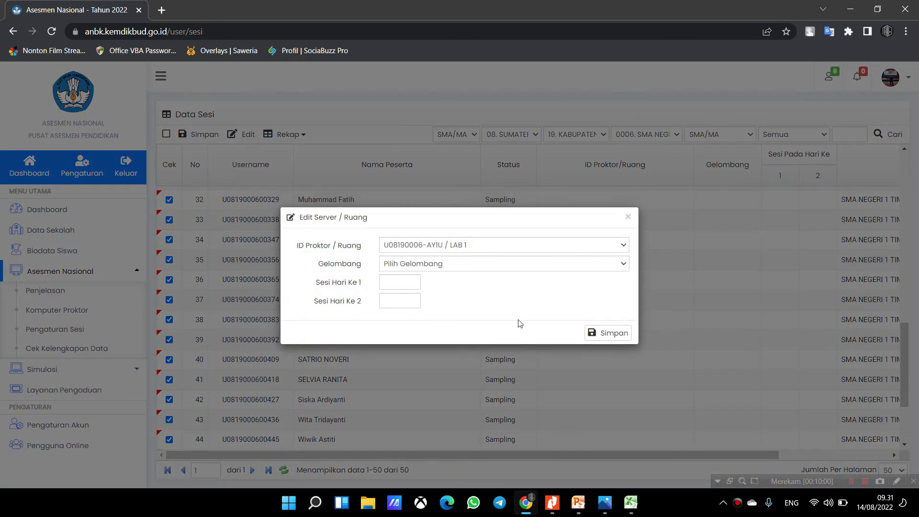
pyautogui.moveTo(580, 512)
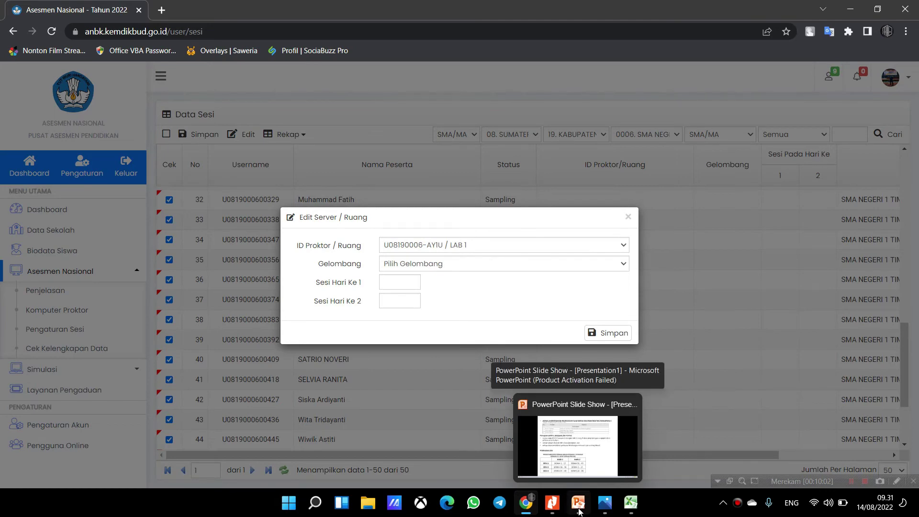
pyautogui.click(579, 511)
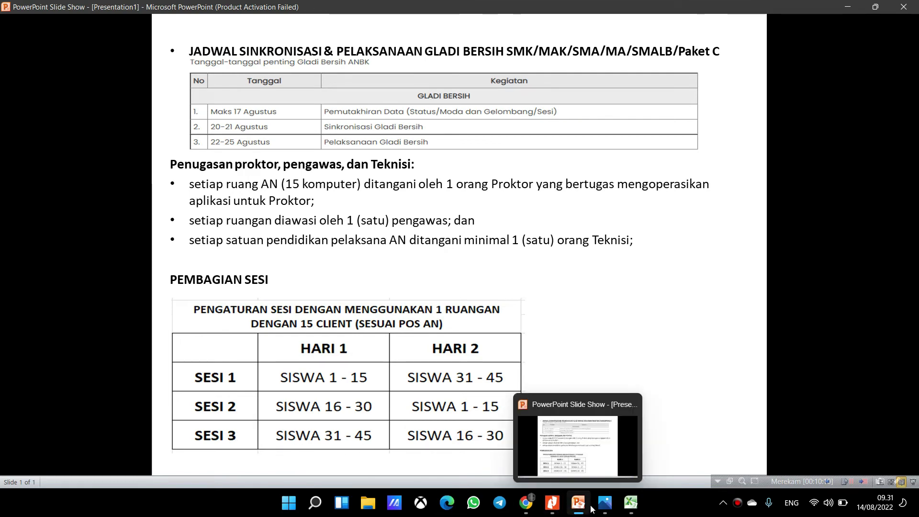
pyautogui.moveTo(606, 507)
pyautogui.moveTo(577, 508)
pyautogui.click(525, 503)
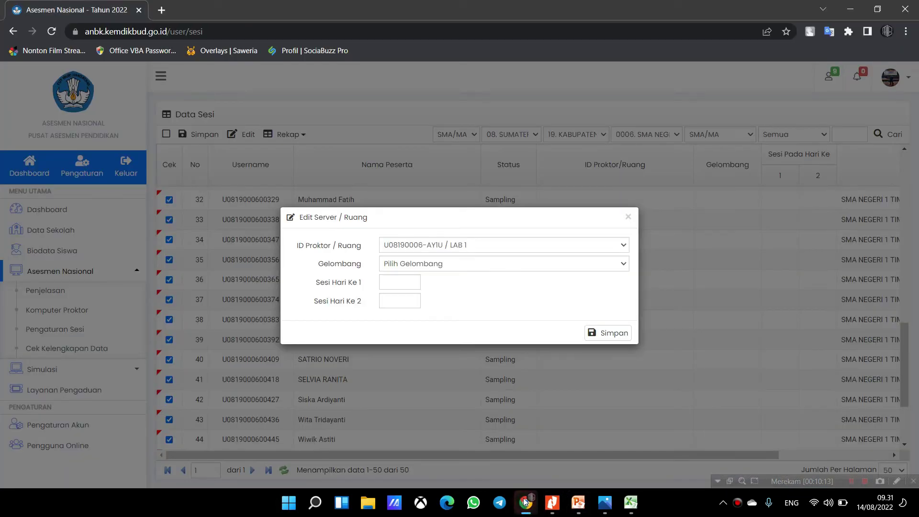
pyautogui.click(394, 286)
pyautogui.write('3')
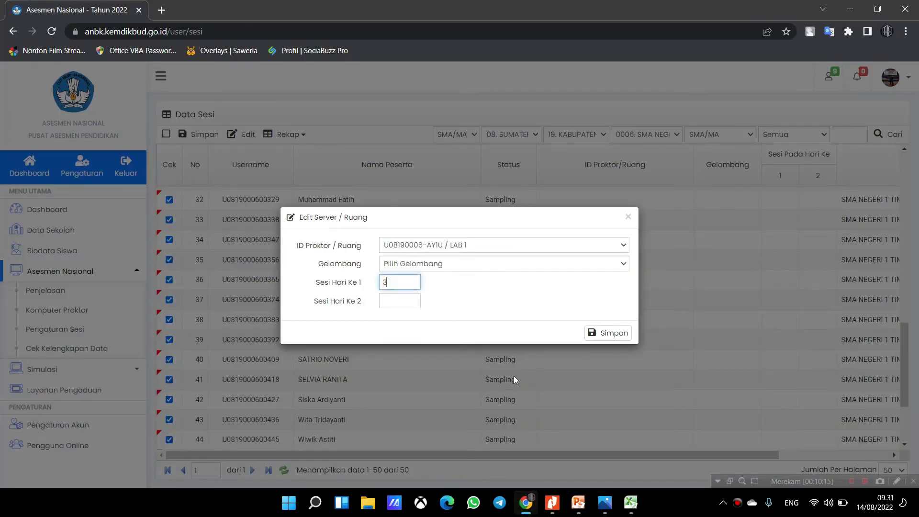
# - Check the slide's Hari 2 sessions, set Sesi Hari Ke 2 to 1 for participants 31 to 45, and save the assignment
pyautogui.click(579, 502)
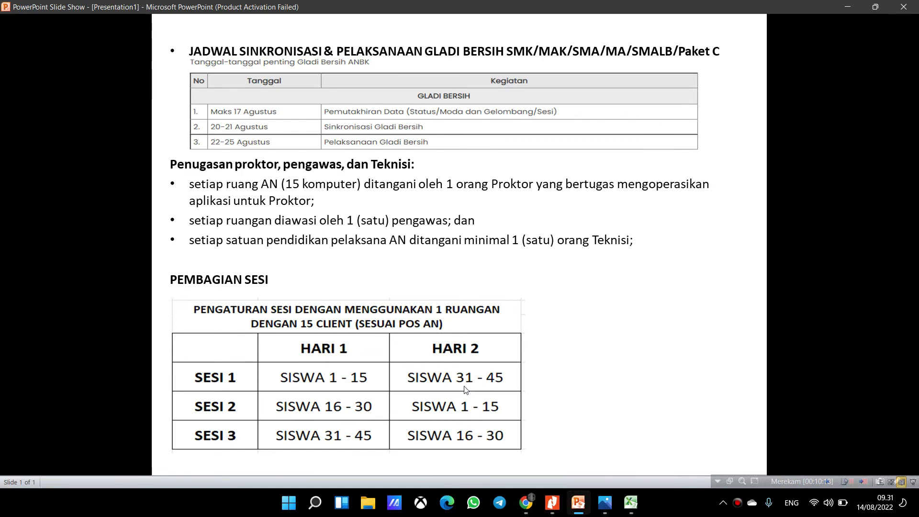
pyautogui.click(525, 503)
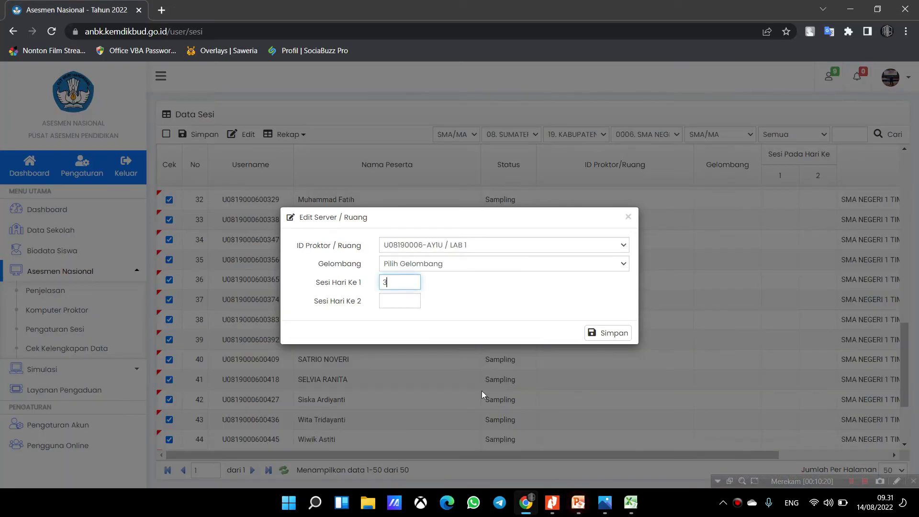
pyautogui.click(408, 308)
pyautogui.write('1')
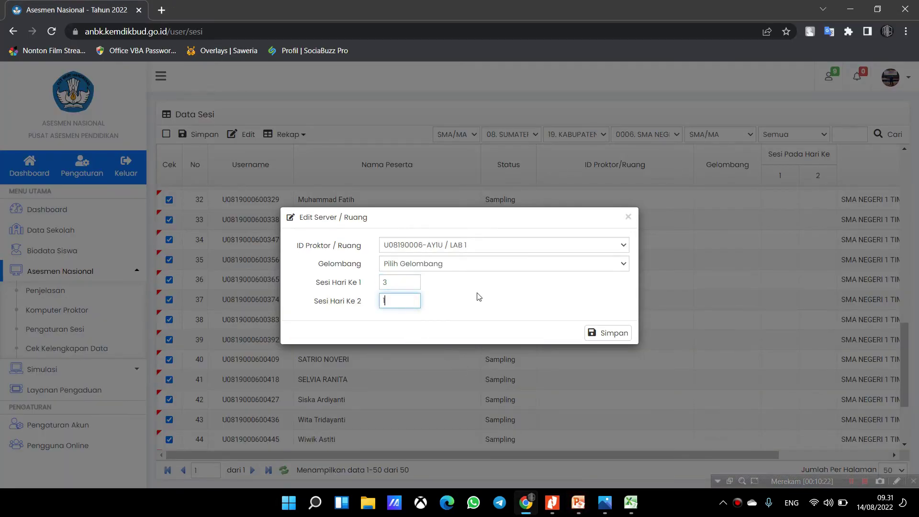
pyautogui.click(492, 296)
pyautogui.click(614, 335)
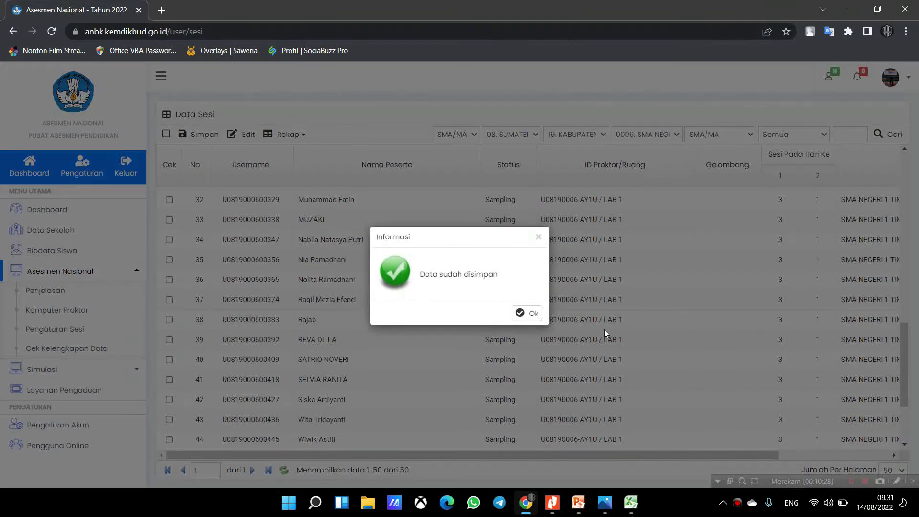
pyautogui.click(532, 314)
# - Examine the whole session data list for each participant's proctor room, wave and daily session assignments
pyautogui.scroll(6, 535, 313)
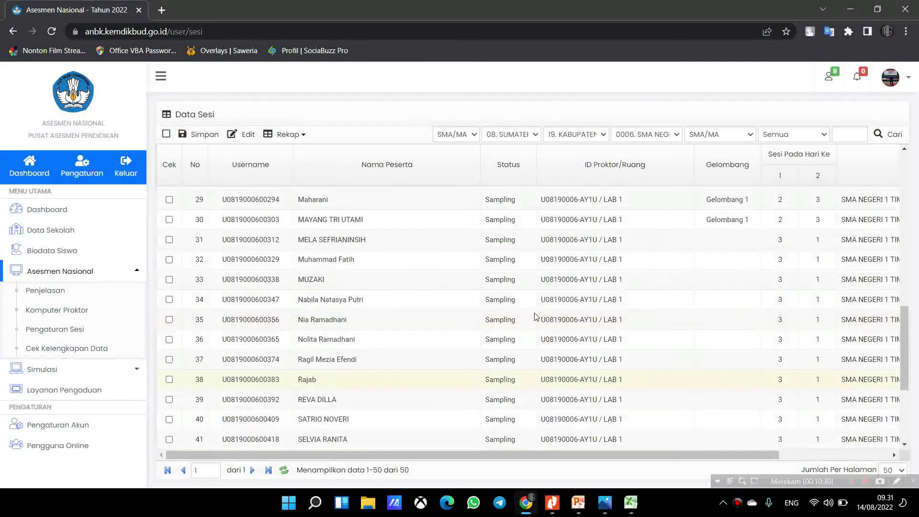
pyautogui.scroll(-5, 534, 316)
pyautogui.scroll(7, 534, 316)
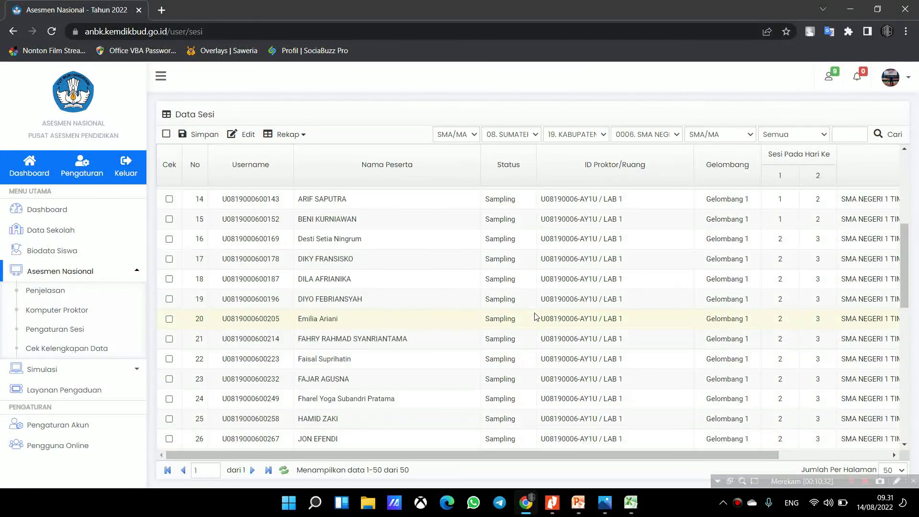
pyautogui.scroll(-8, 534, 316)
pyautogui.scroll(-3, 535, 315)
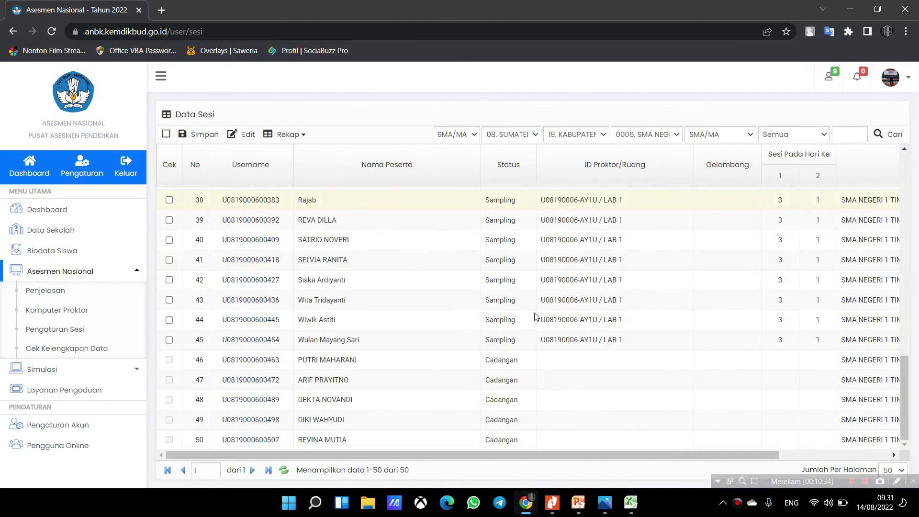
pyautogui.scroll(15, 535, 316)
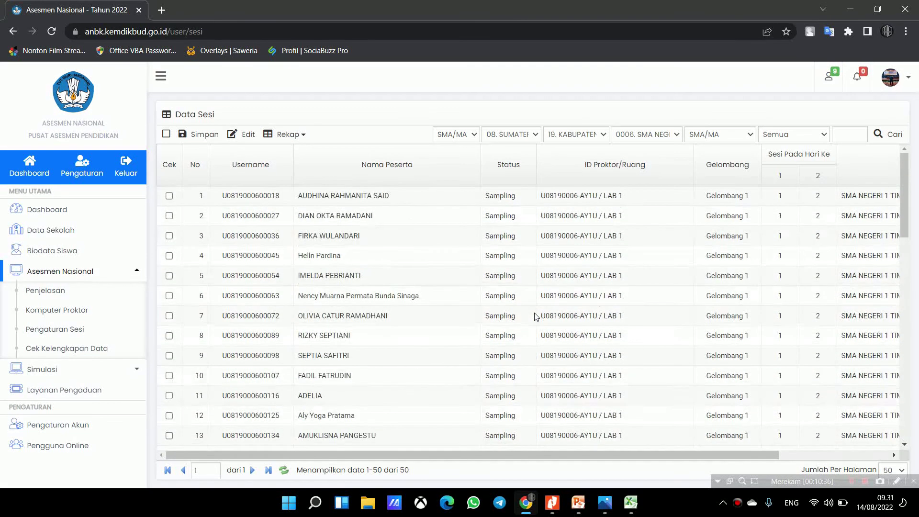
pyautogui.scroll(-12, 534, 316)
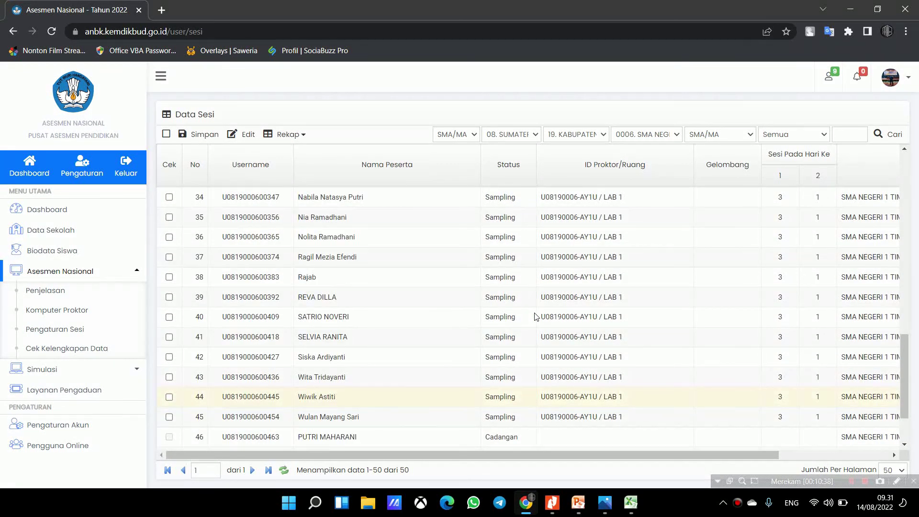
pyautogui.scroll(10, 535, 316)
pyautogui.scroll(-12, 535, 316)
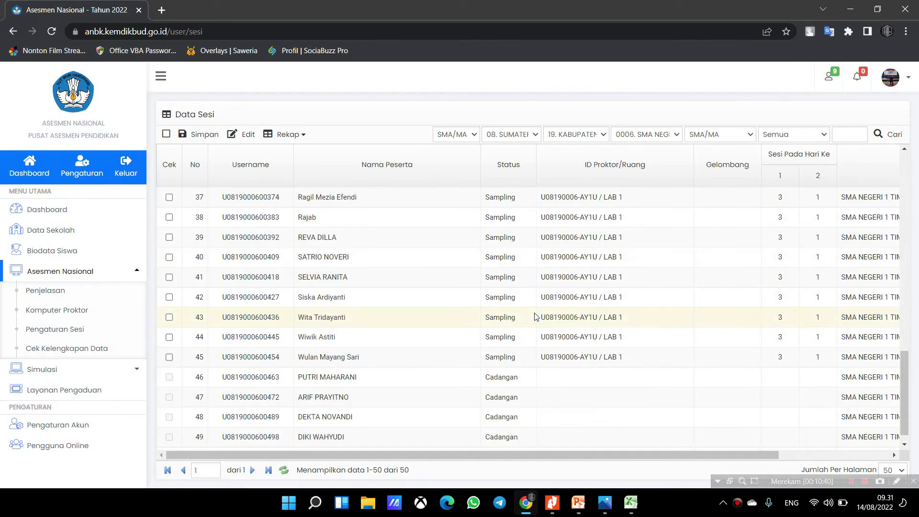
pyautogui.scroll(-1, 535, 316)
pyautogui.scroll(5, 534, 316)
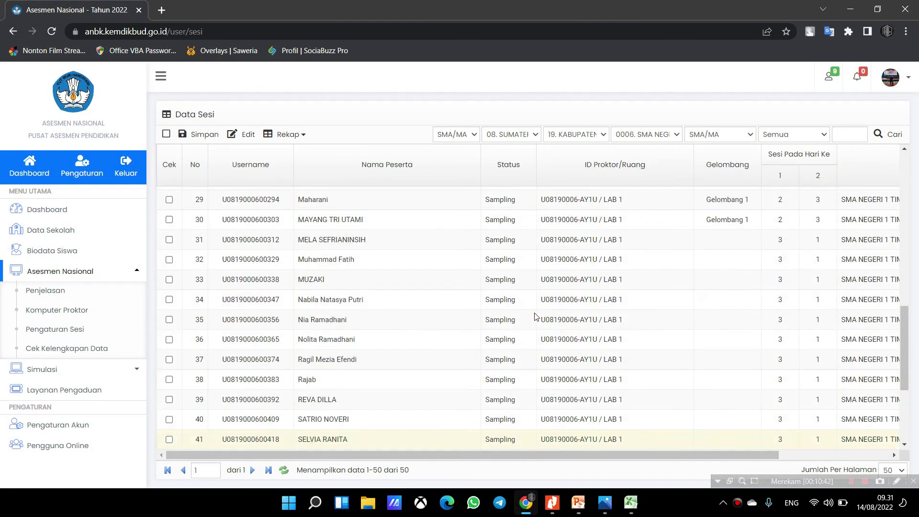
pyautogui.scroll(-1, 539, 312)
# - Tick participants 31 to 45 again in the session data list so their missing wave can be assigned
pyautogui.click(169, 240)
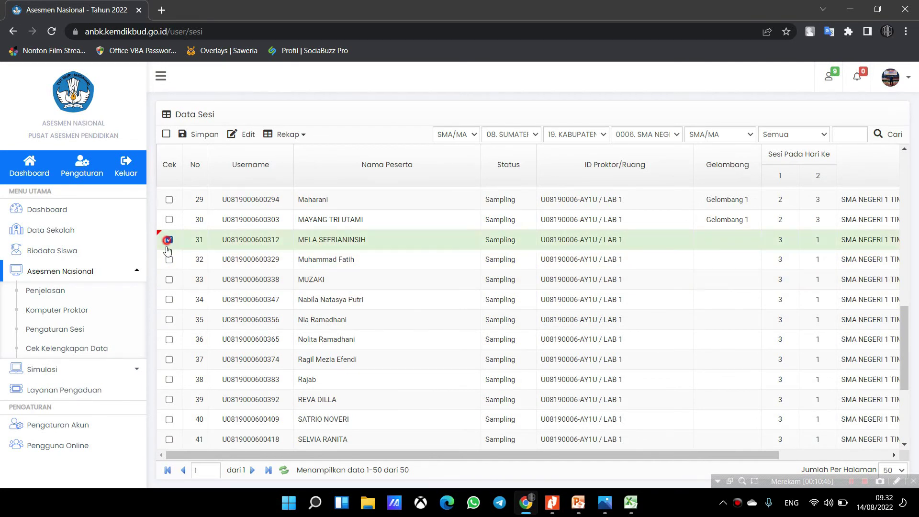
pyautogui.click(169, 260)
pyautogui.click(169, 279)
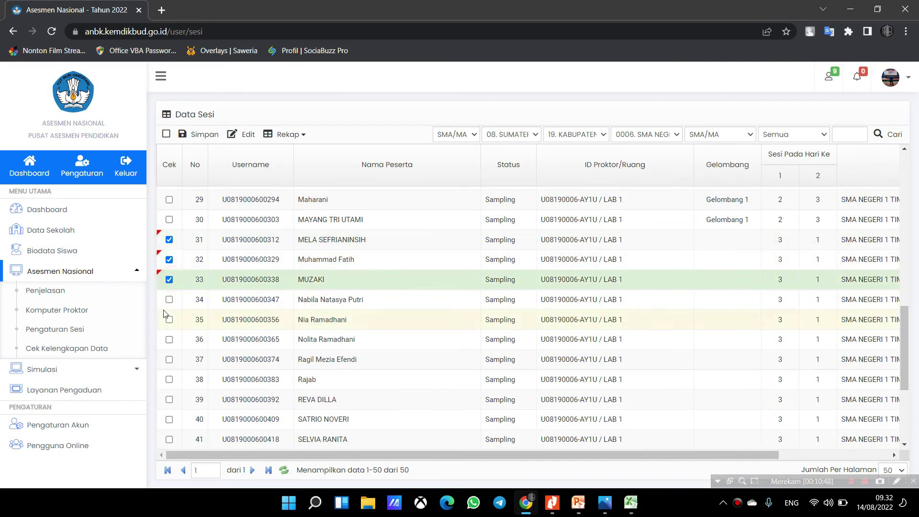
pyautogui.click(169, 300)
pyautogui.click(168, 319)
pyautogui.click(169, 339)
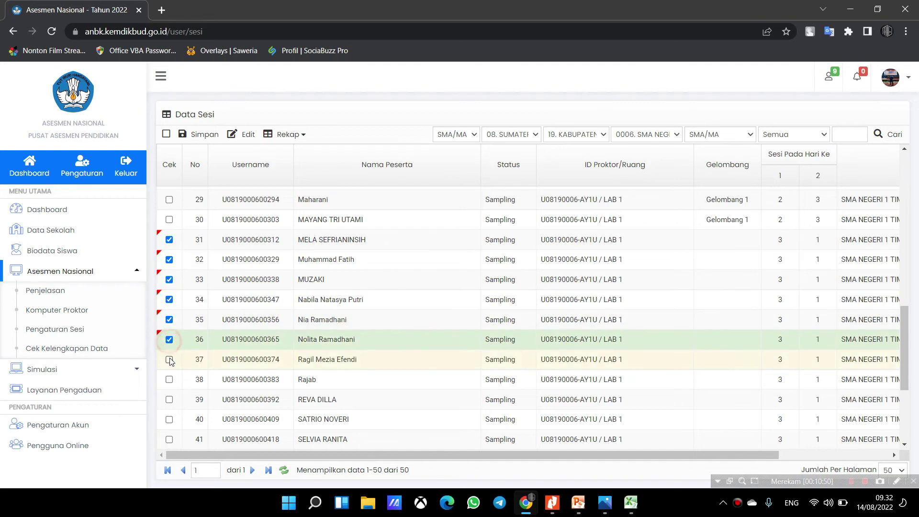
pyautogui.click(169, 360)
pyautogui.click(169, 379)
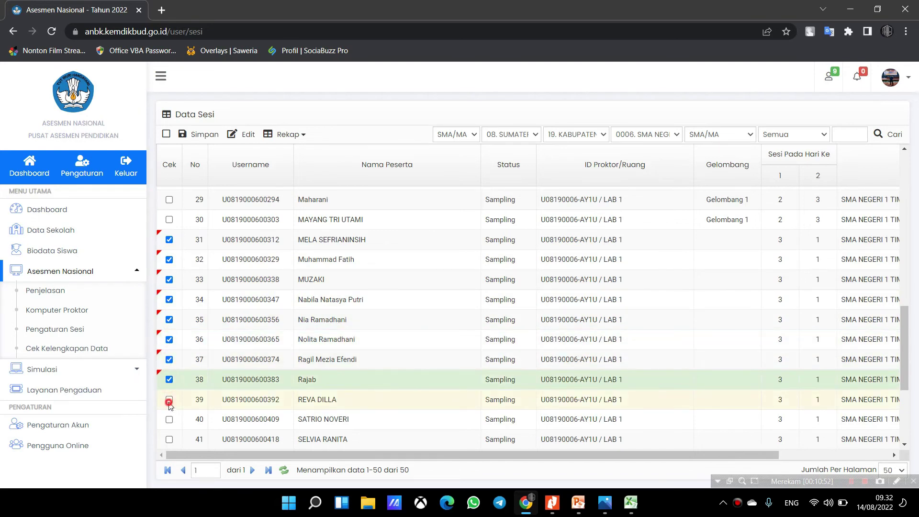
pyautogui.click(169, 399)
pyautogui.click(169, 419)
pyautogui.scroll(-2, 169, 420)
pyautogui.click(169, 319)
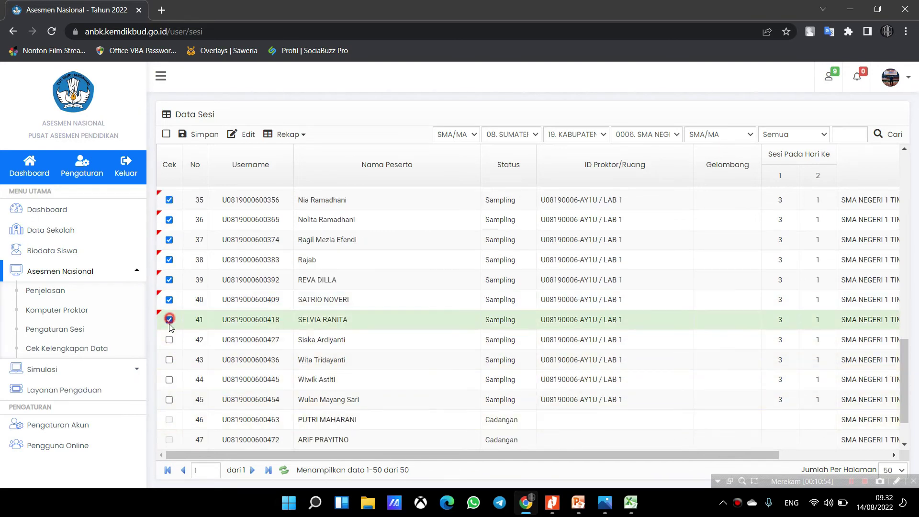
pyautogui.click(168, 339)
pyautogui.click(168, 359)
pyautogui.click(169, 379)
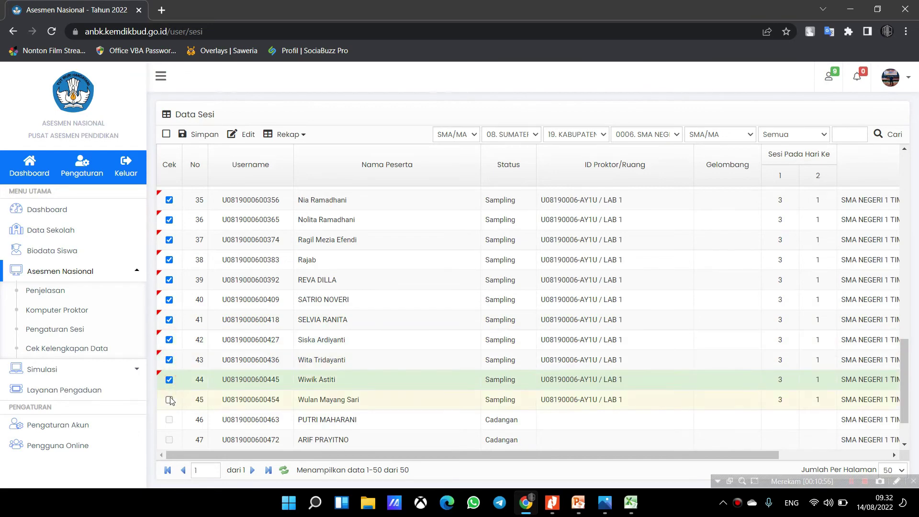
pyautogui.click(169, 400)
# - Open the ticked participants 31 to 45 for editing and set their wave to Gelombang 1
pyautogui.click(244, 134)
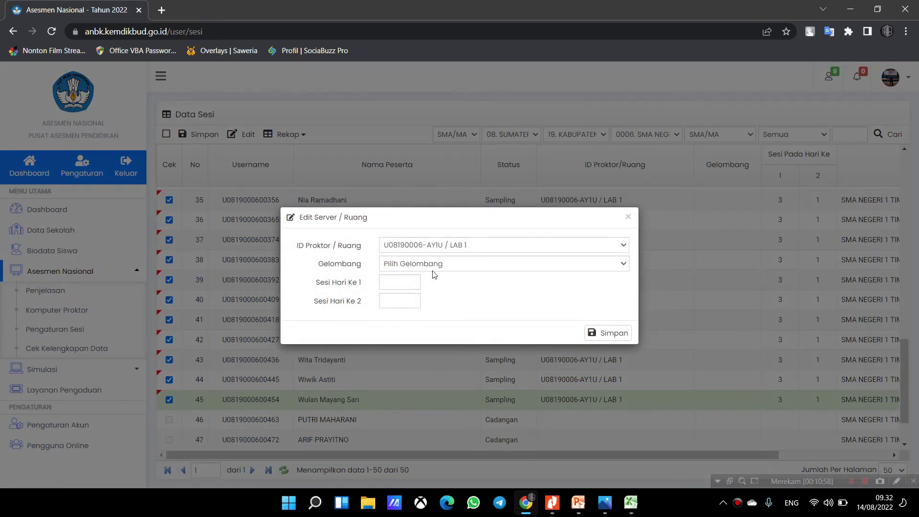
pyautogui.click(434, 264)
pyautogui.click(433, 288)
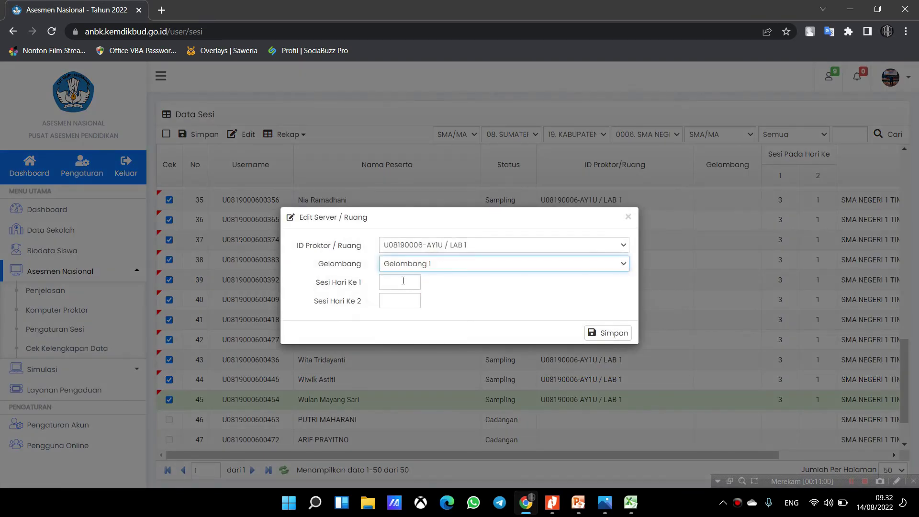
# - Check the slide's session schedule, set Sesi Hari Ke 1 to 3 and Sesi Hari Ke 2 to 1 for participants 31 to 45, and save
pyautogui.click(579, 504)
pyautogui.click(579, 504)
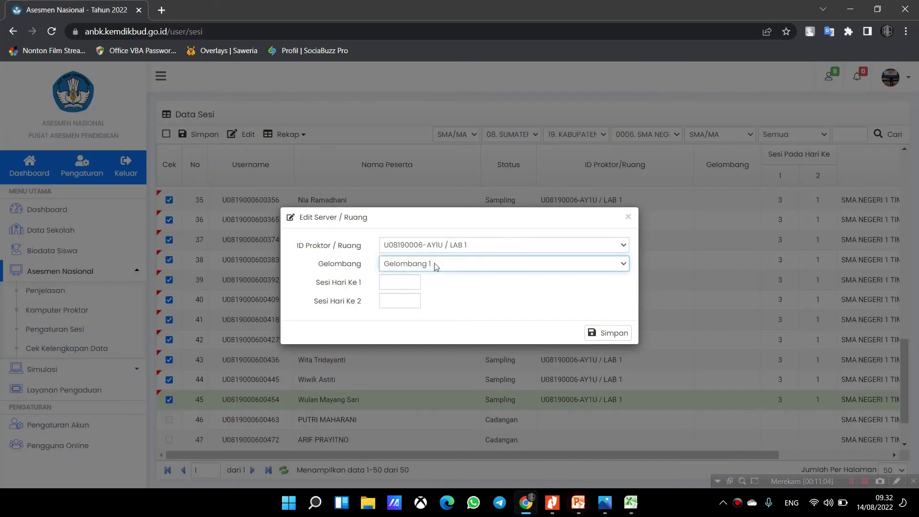
pyautogui.click(408, 285)
pyautogui.write('3')
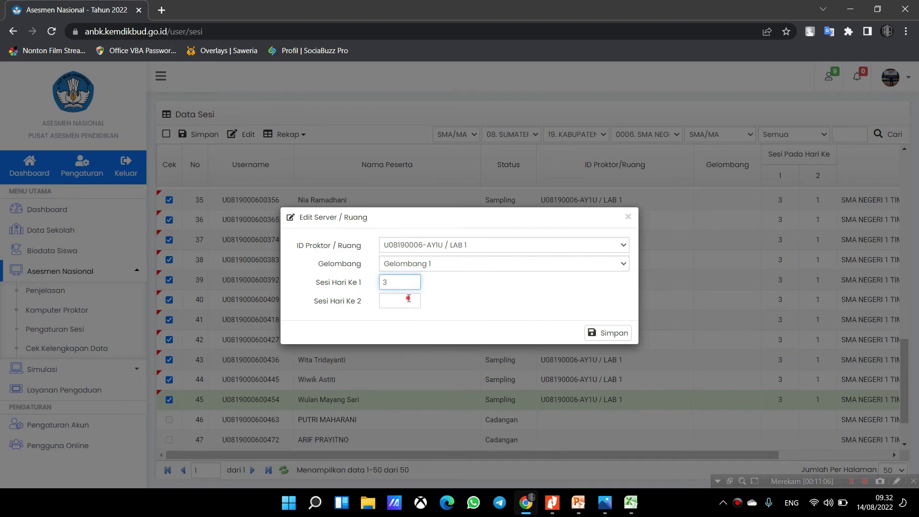
pyautogui.click(409, 299)
pyautogui.write('1')
pyautogui.click(604, 332)
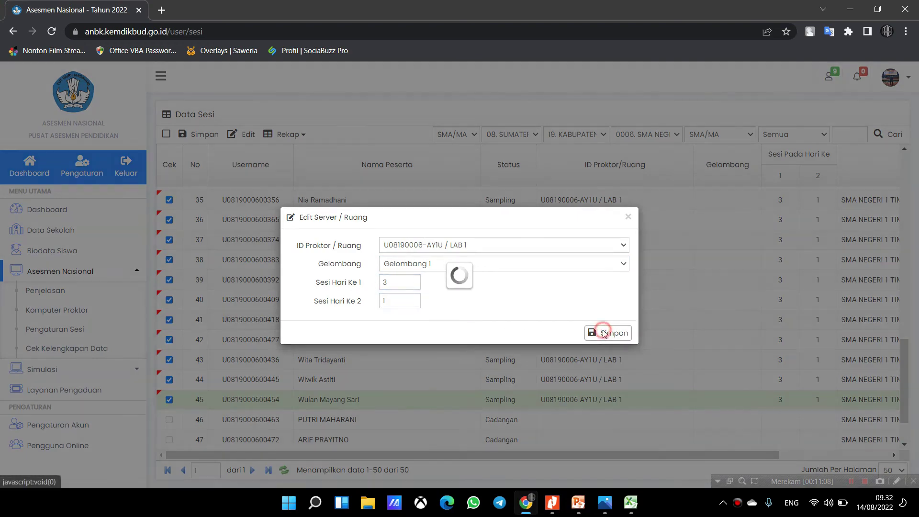
pyautogui.click(533, 314)
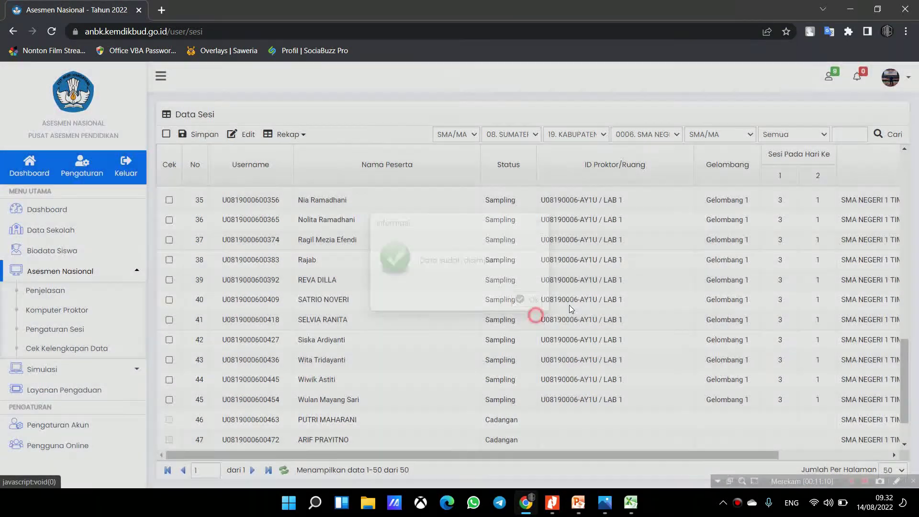
pyautogui.scroll(-2, 270, 362)
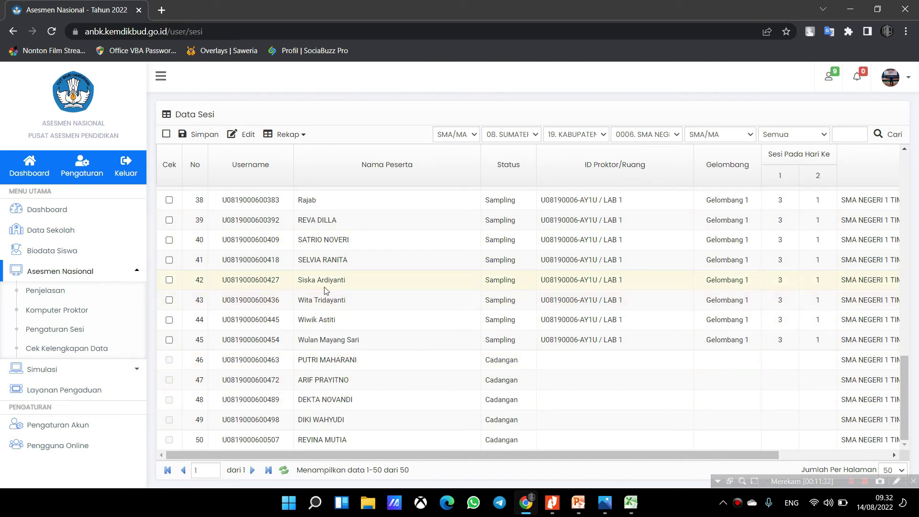
# - Open the Cek Kelengkapan Data page and examine the completeness status of the first 20 participants
pyautogui.click(92, 349)
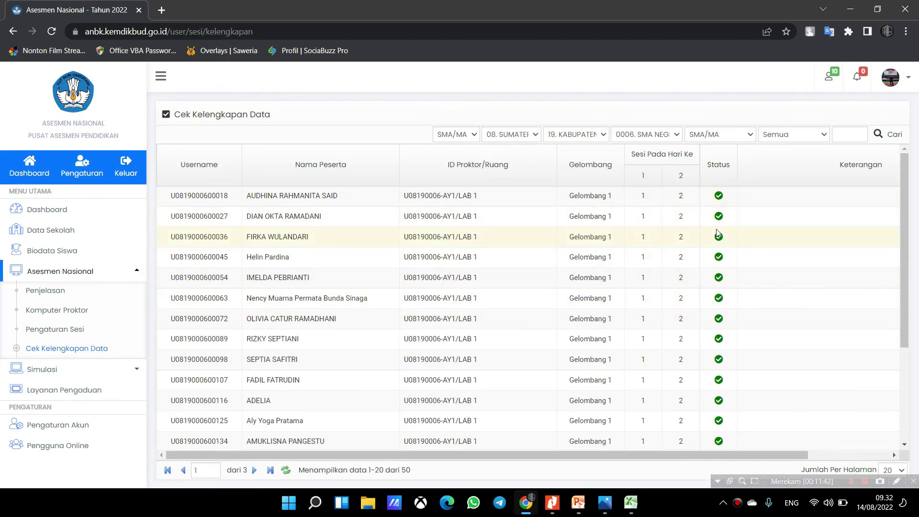
pyautogui.scroll(-3, 716, 230)
pyautogui.scroll(3, 715, 237)
pyautogui.scroll(-3, 713, 242)
pyautogui.scroll(1, 714, 243)
pyautogui.scroll(-1, 714, 244)
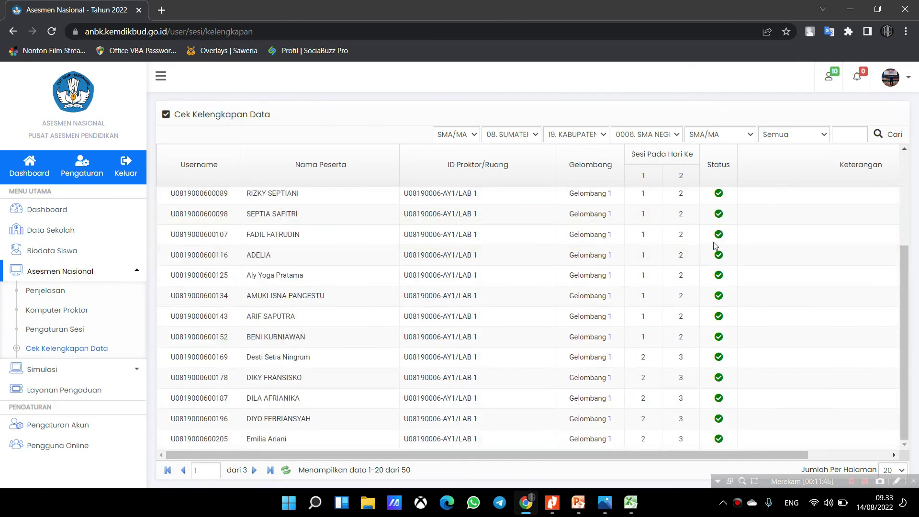
# - Show 50 participants per page in the completeness check and review every participant's room, wave, sessions and status
pyautogui.click(900, 472)
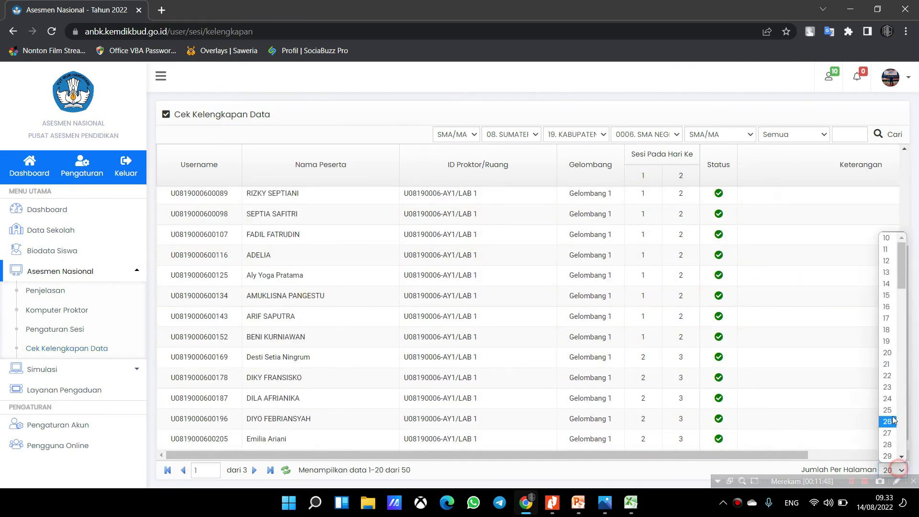
pyautogui.scroll(-10, 888, 383)
pyautogui.scroll(5, 886, 284)
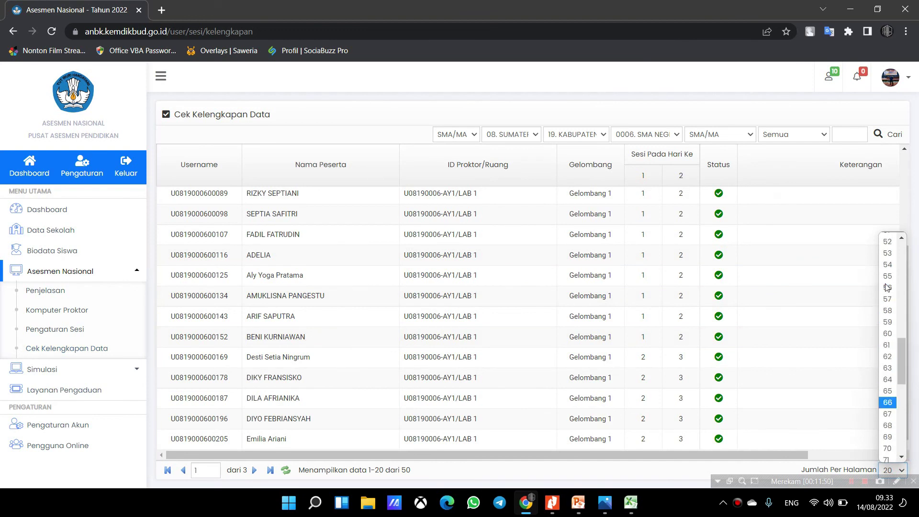
pyautogui.scroll(5, 888, 277)
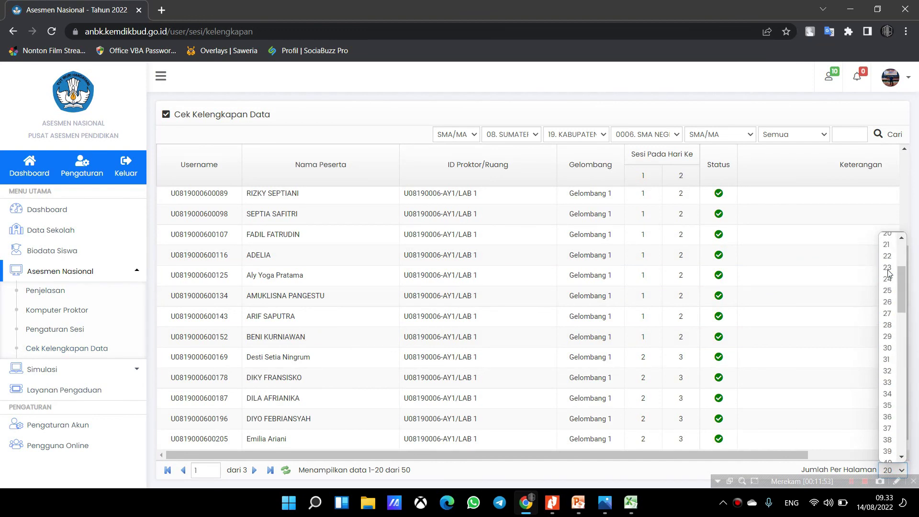
pyautogui.scroll(-1, 889, 441)
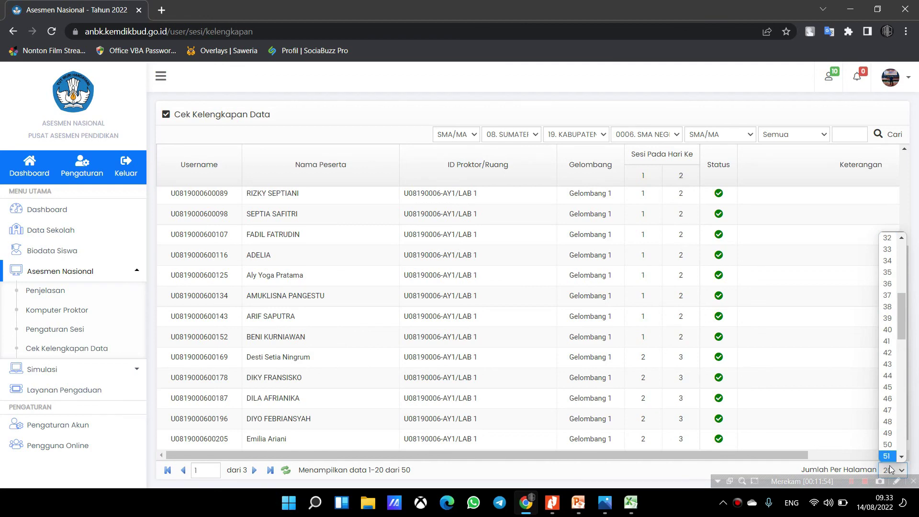
pyautogui.click(888, 434)
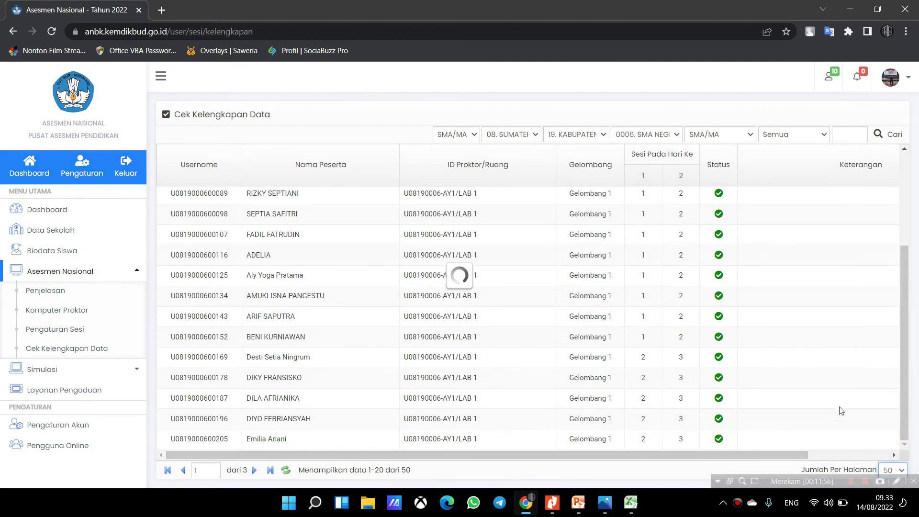
pyautogui.scroll(-15, 703, 363)
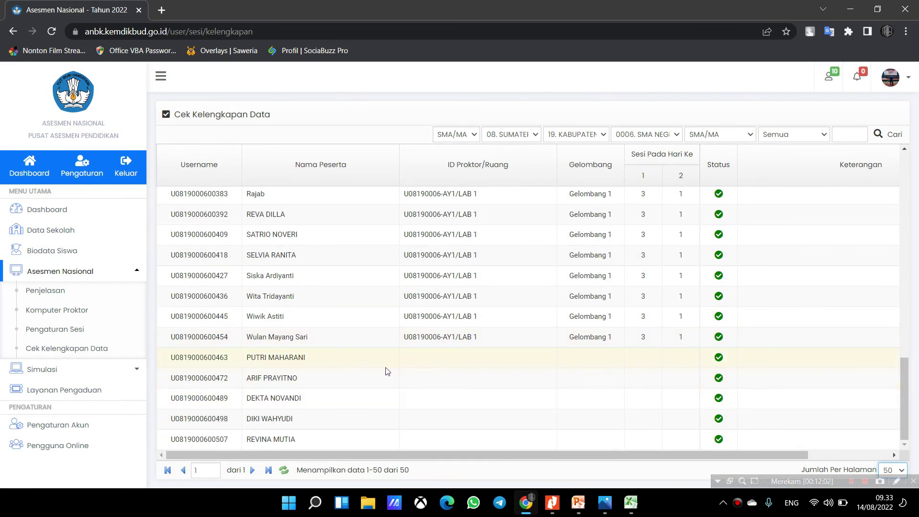
pyautogui.scroll(15, 387, 371)
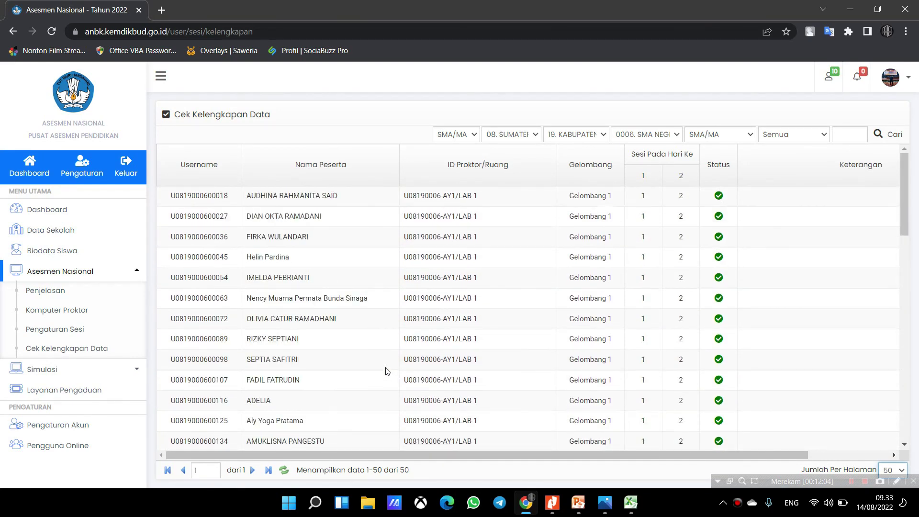
# - Return to the Pengaturan Sesi list and minimize the browser window to the desktop
pyautogui.click(78, 330)
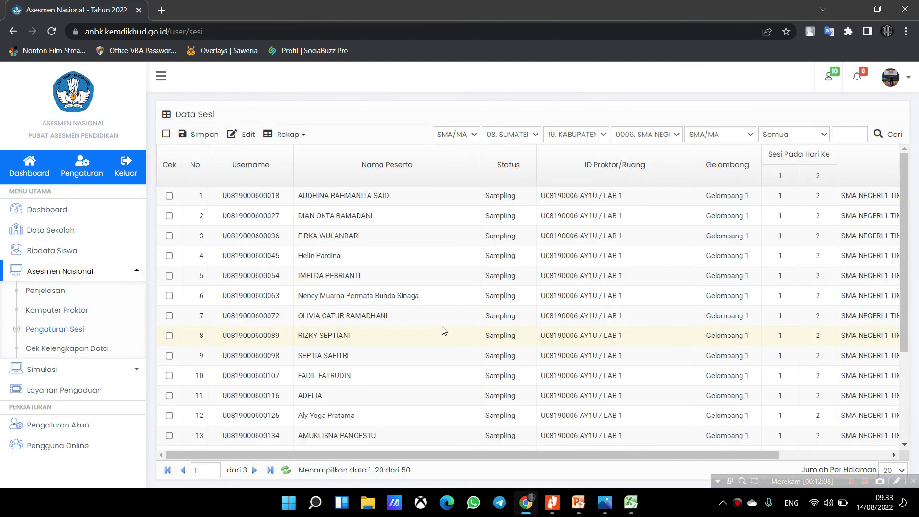
pyautogui.click(850, 9)
pyautogui.rightClick(409, 163)
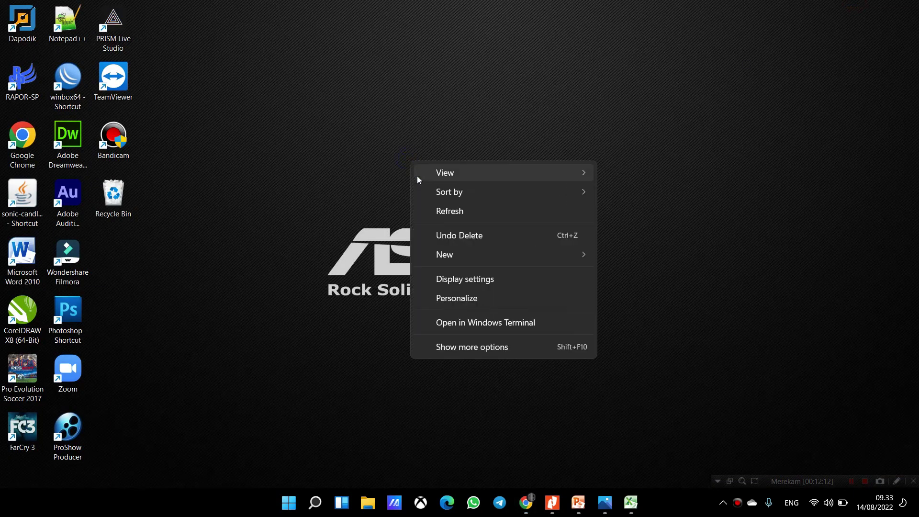
pyautogui.click(445, 212)
pyautogui.rightClick(407, 150)
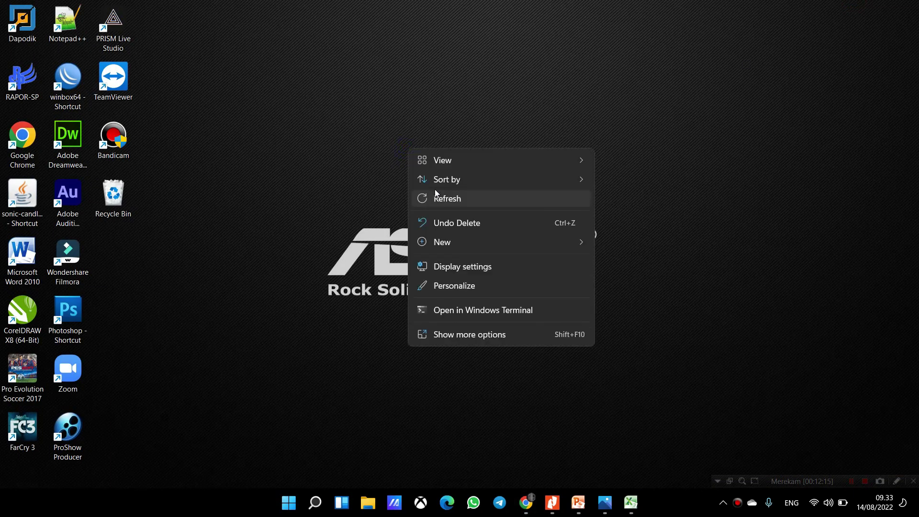
pyautogui.click(436, 197)
pyautogui.rightClick(393, 146)
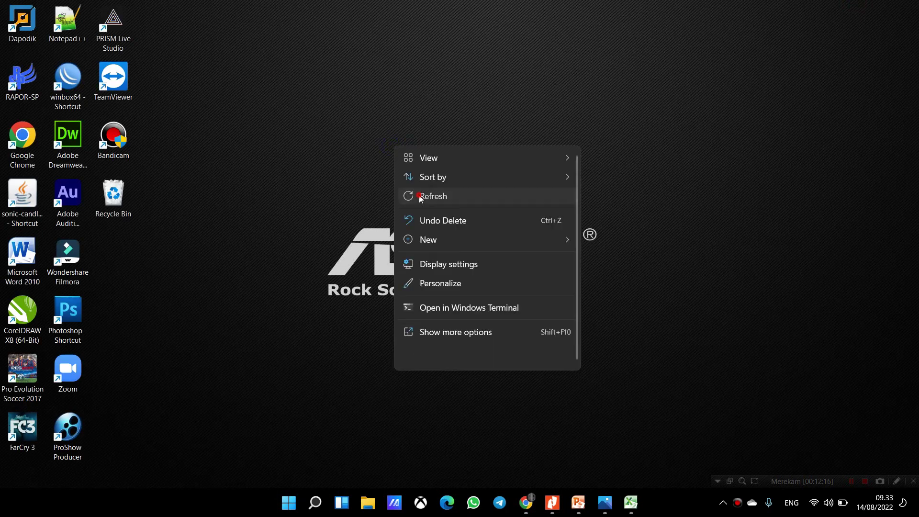
pyautogui.click(421, 201)
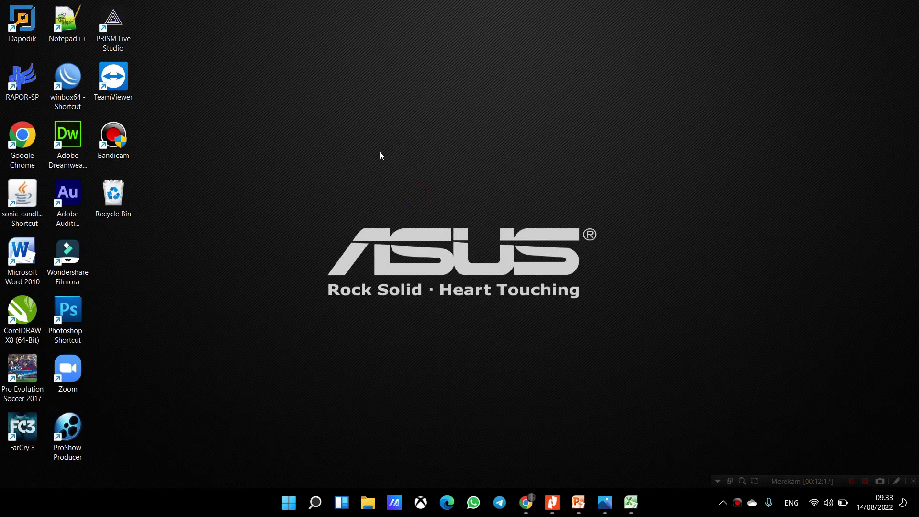
pyautogui.rightClick(415, 195)
pyautogui.click(434, 244)
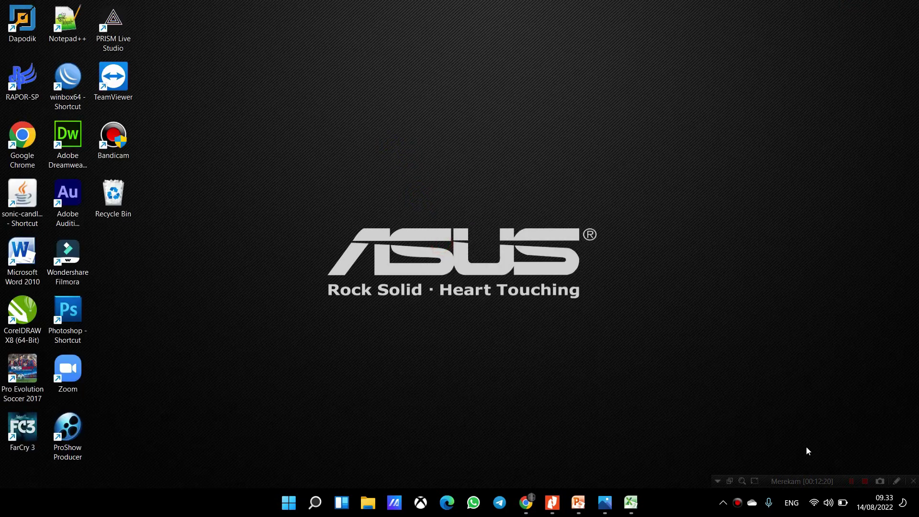